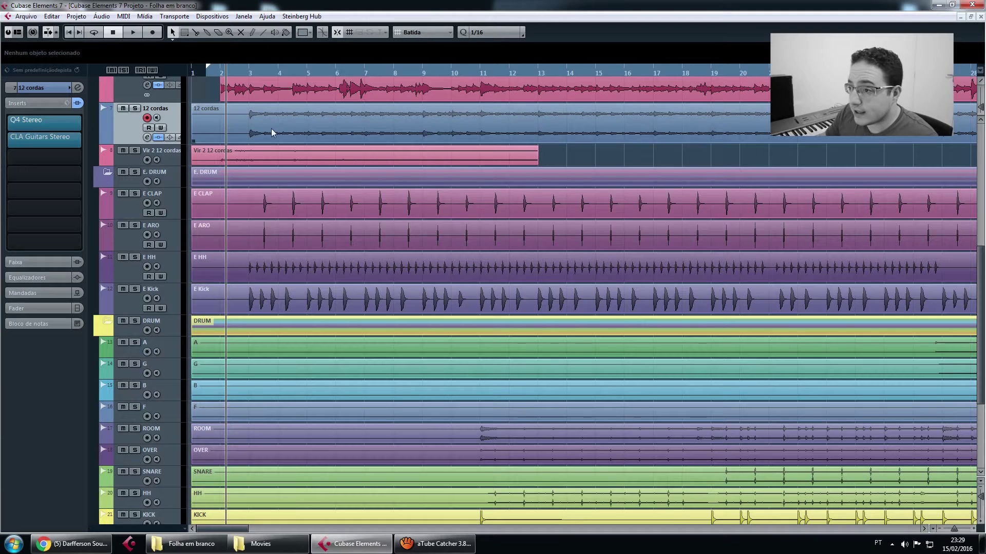
Inspect the JJP-Vocals and EKramer FX inserts on the first vocal reference track, closing their windows when done
scroll(272, 133, "up", 10)
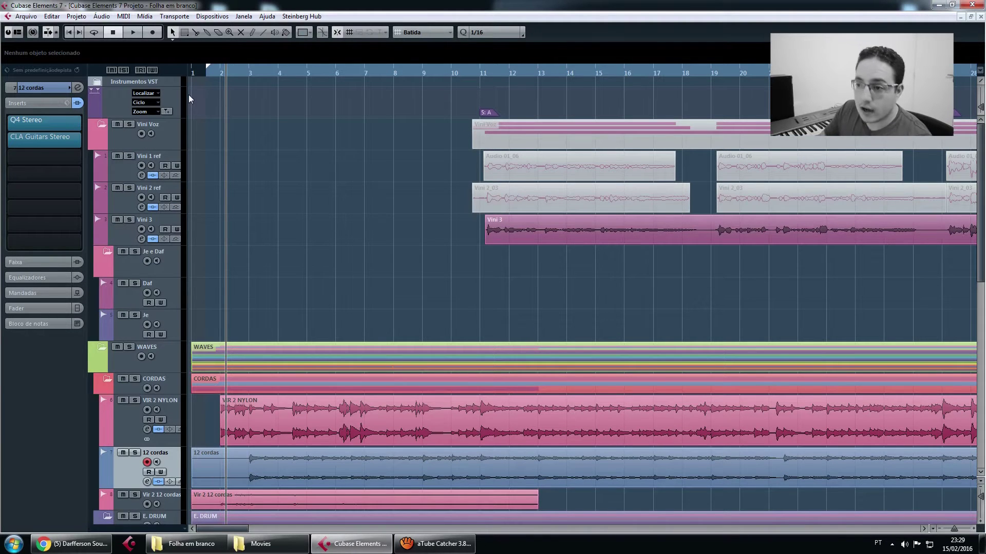
left_click(122, 178)
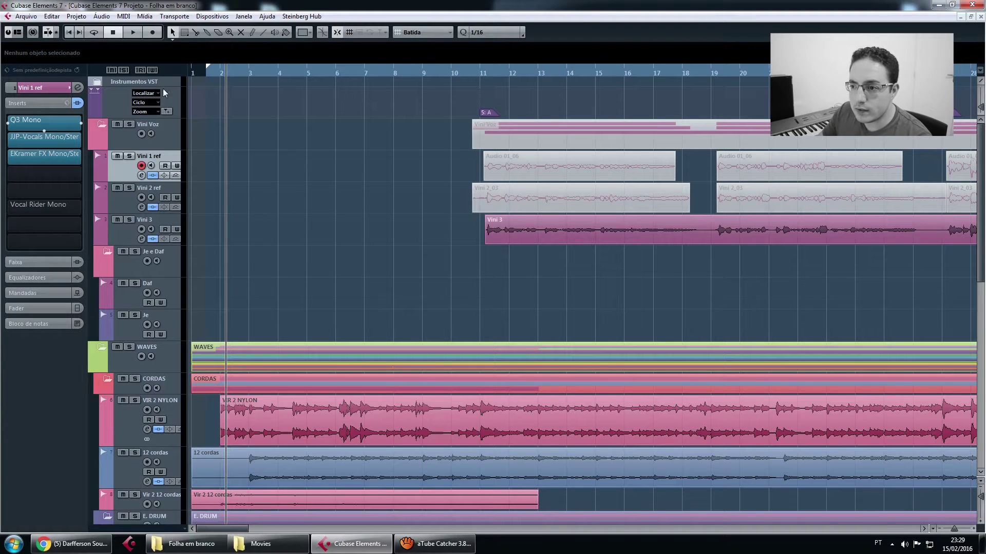
left_click(43, 122)
left_click(44, 136)
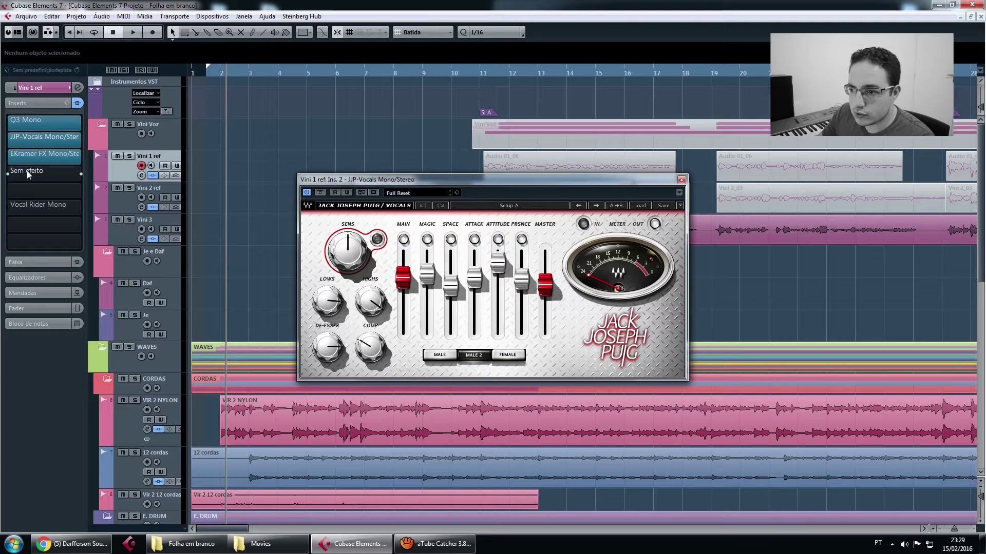
left_click(32, 156)
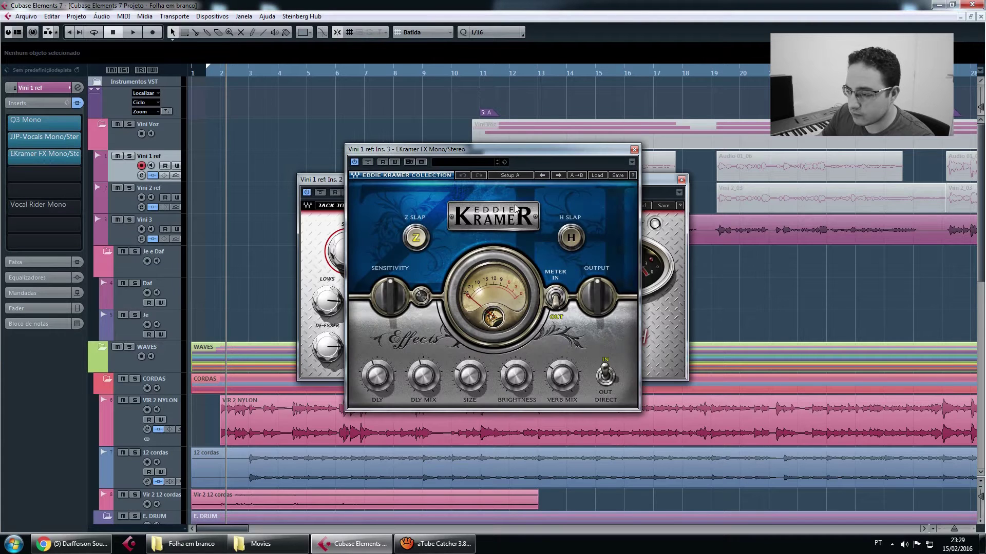
left_click(634, 150)
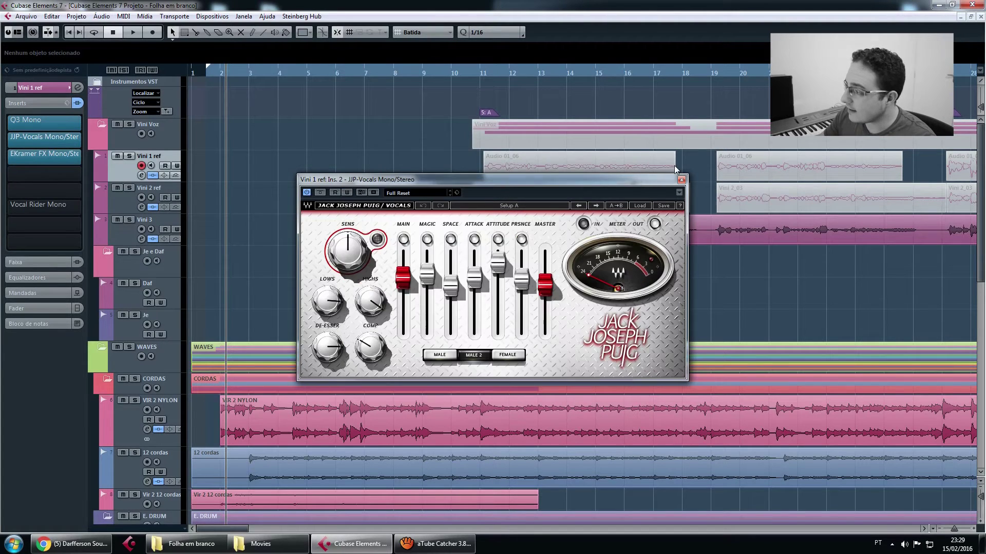
left_click(681, 179)
left_click(623, 188)
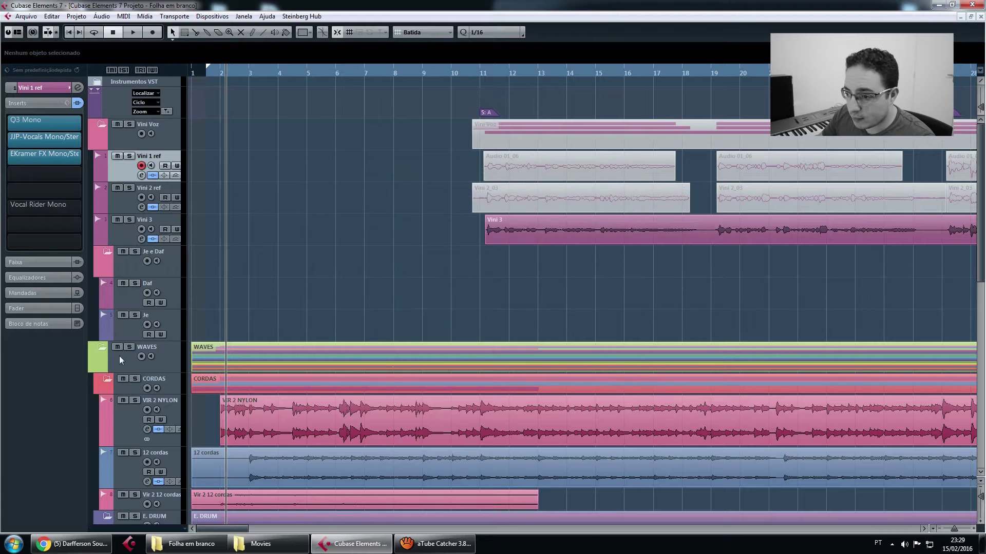
Inspect the CLA Guitars Stereo insert on the VIR 2 NYLON track and close its window
left_click(128, 387)
left_click(119, 408)
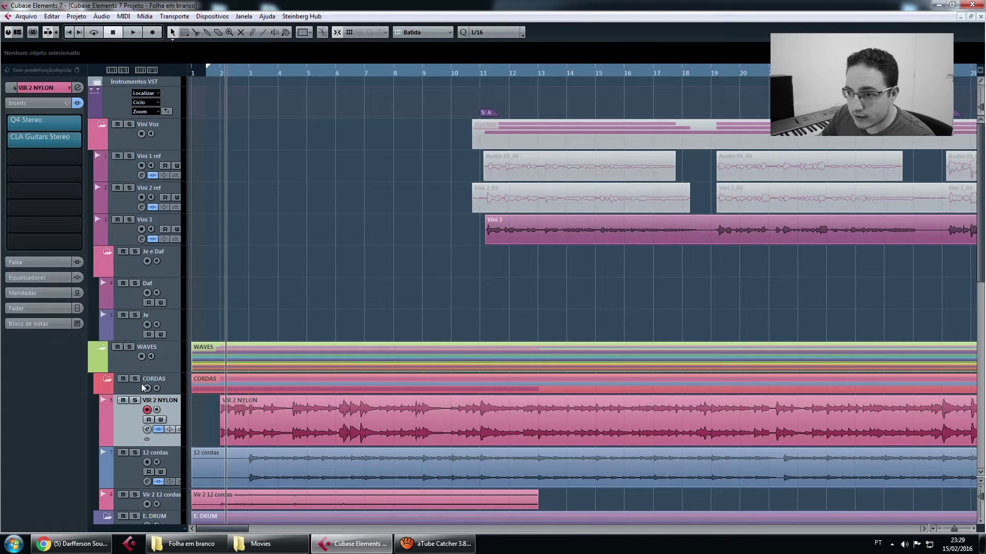
left_click(28, 139)
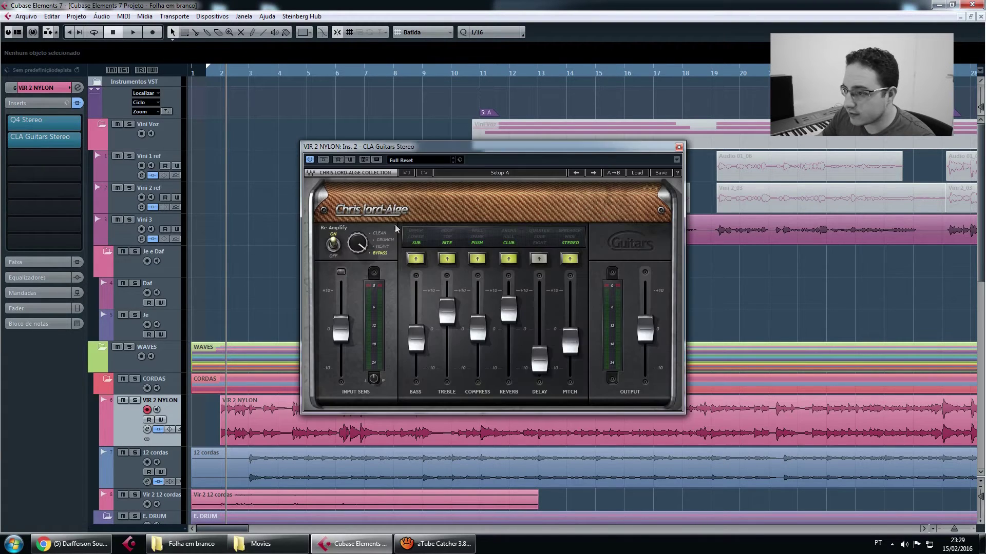
left_click(679, 146)
Inspect the Q4 Stereo equalizer insert on the 12 cordas track and close its window
scroll(308, 282, "down", 5)
left_click(124, 294)
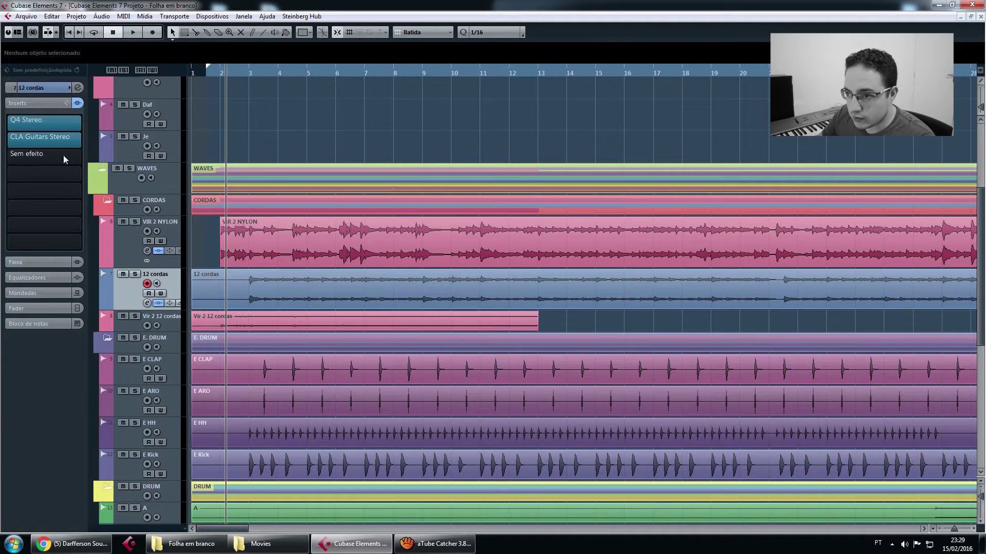
left_click(35, 124)
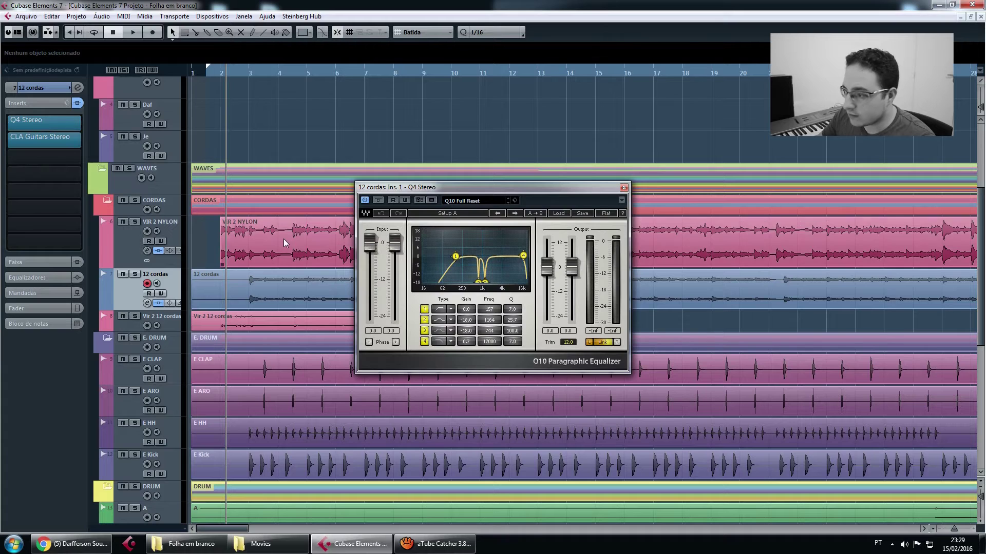
left_click(624, 188)
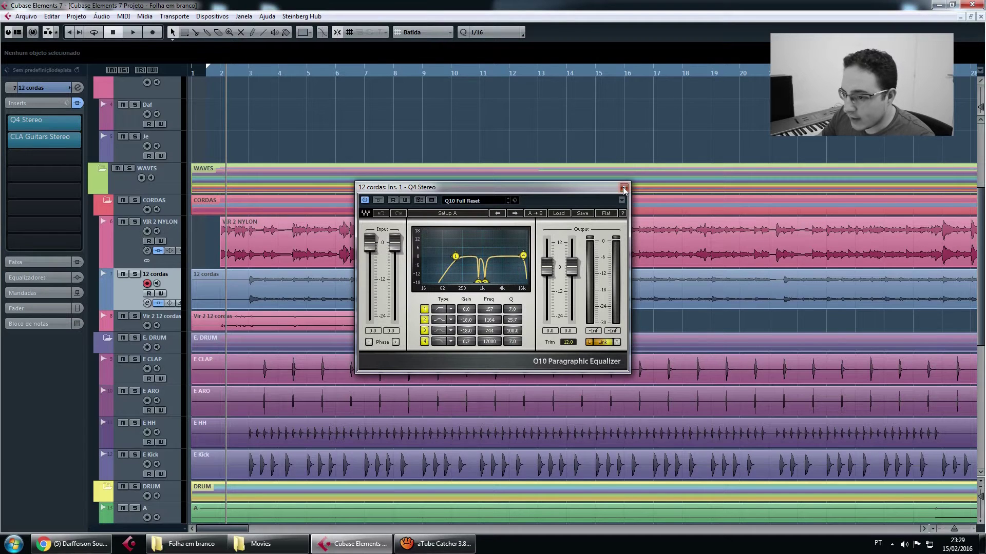
Step through the electronic drum tracks in the E. DRUM folder, starting at E CLAP, to check their insert slots
left_click(123, 365)
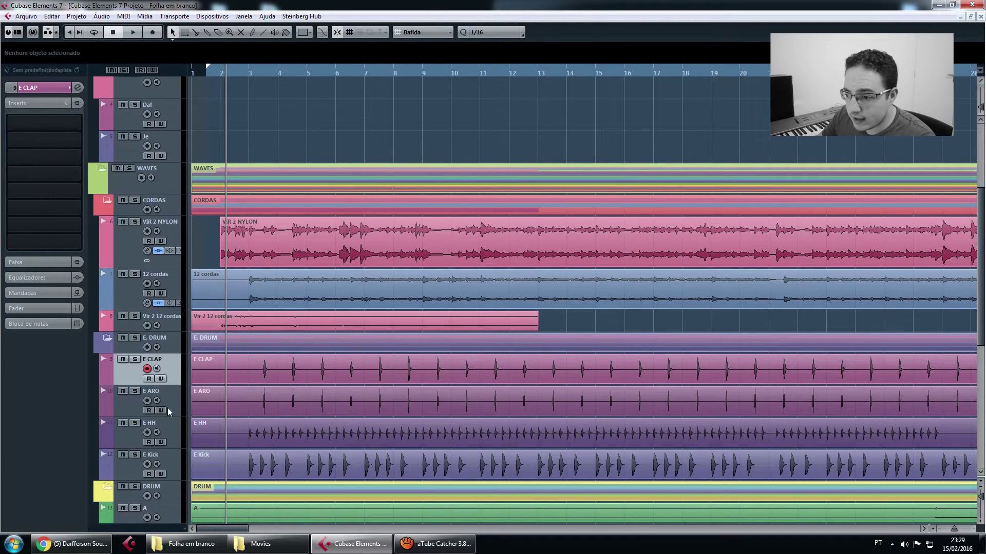
left_click(127, 405)
key("Down")
key("Down")
key("Down")
key("Down")
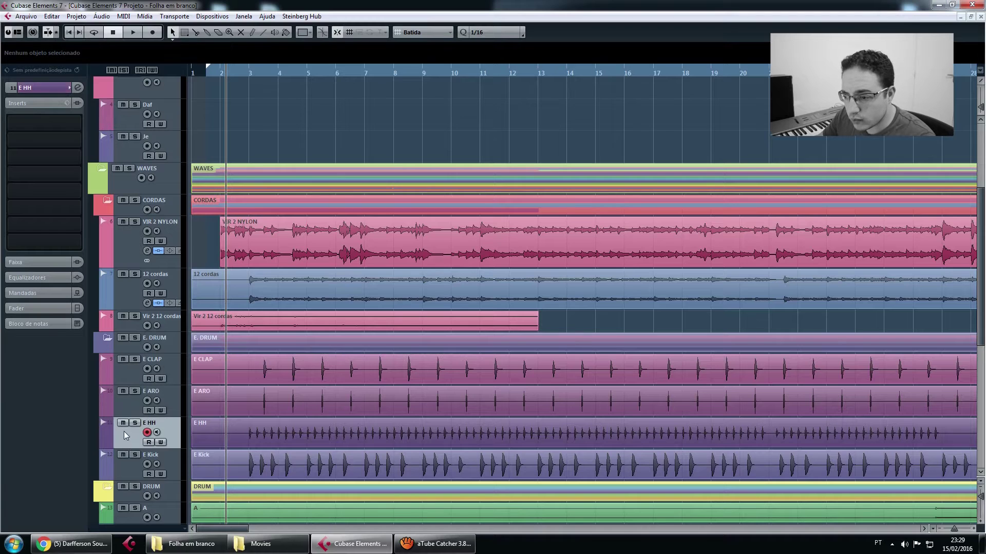
Step through the tracks from A in the DRUM folder down to SANFONA SOLO to review each one's insert effects
scroll(164, 408, "down", 3)
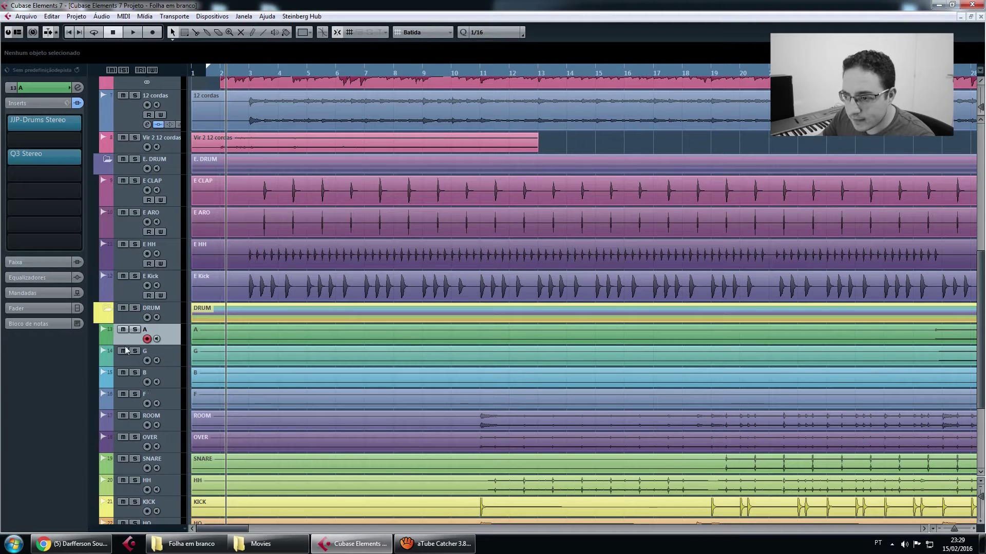
key("Down")
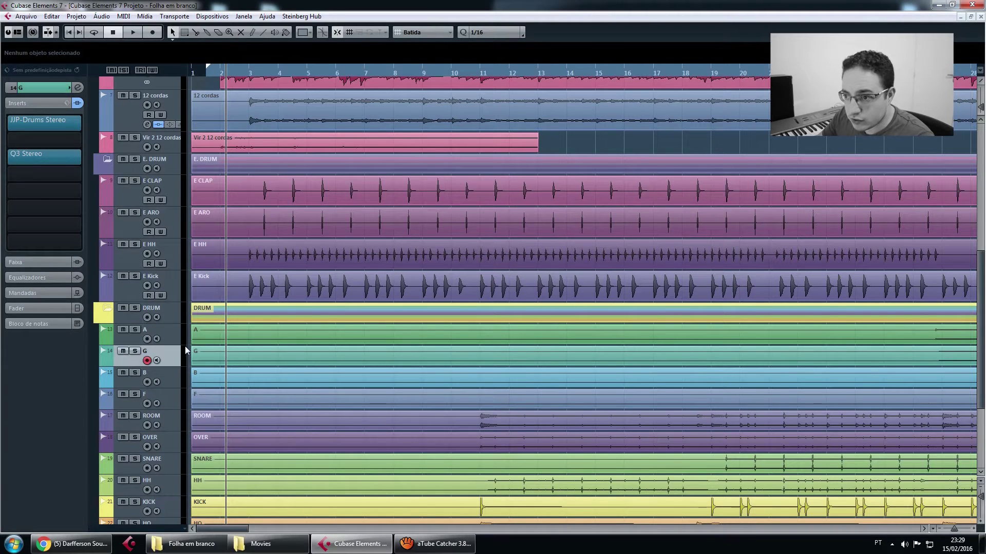
key("Down")
key("Down")
key("Down")
key("Down")
key("Down")
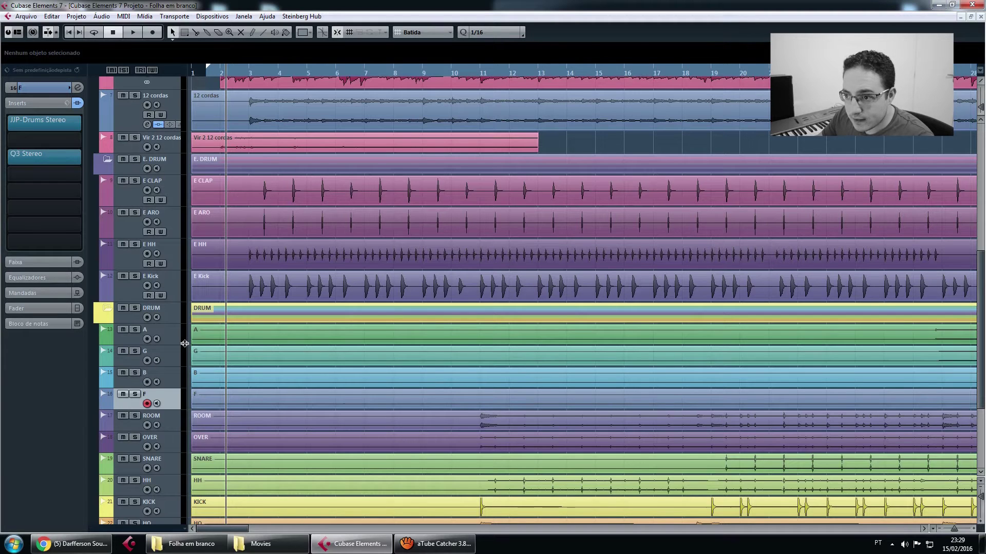
key("Down")
key("Down")
key("Down")
key("Down")
key("Down")
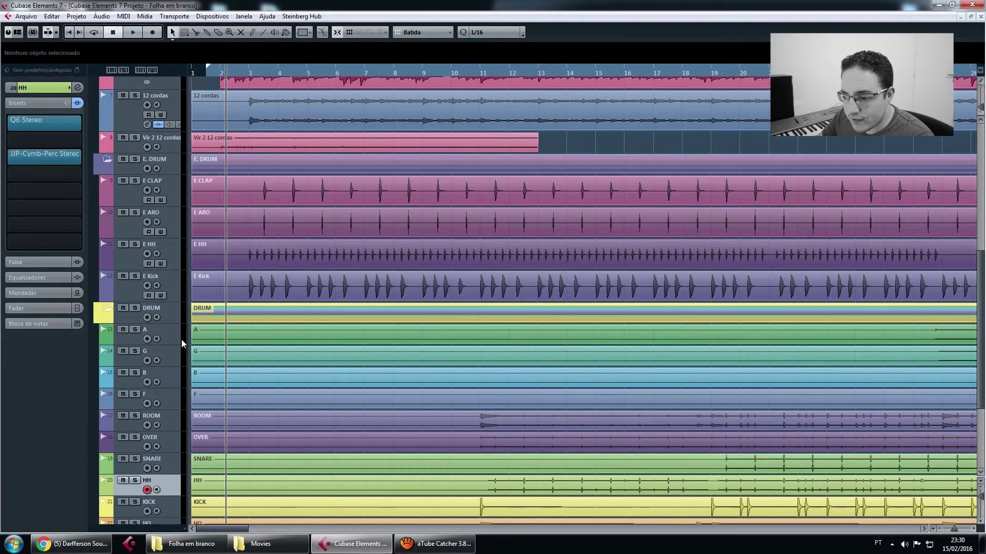
key("Down")
key("Down")
key("Down")
key("Down")
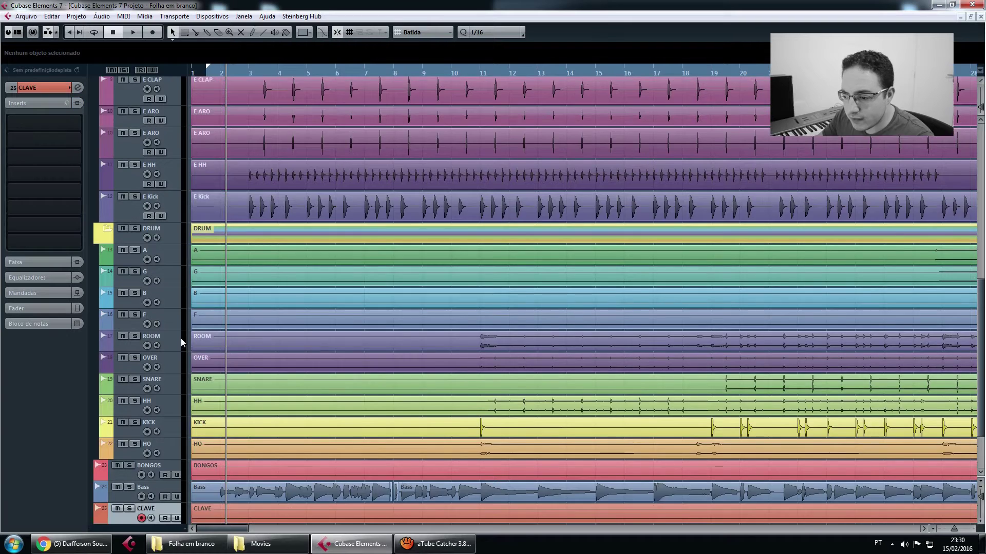
key("Up")
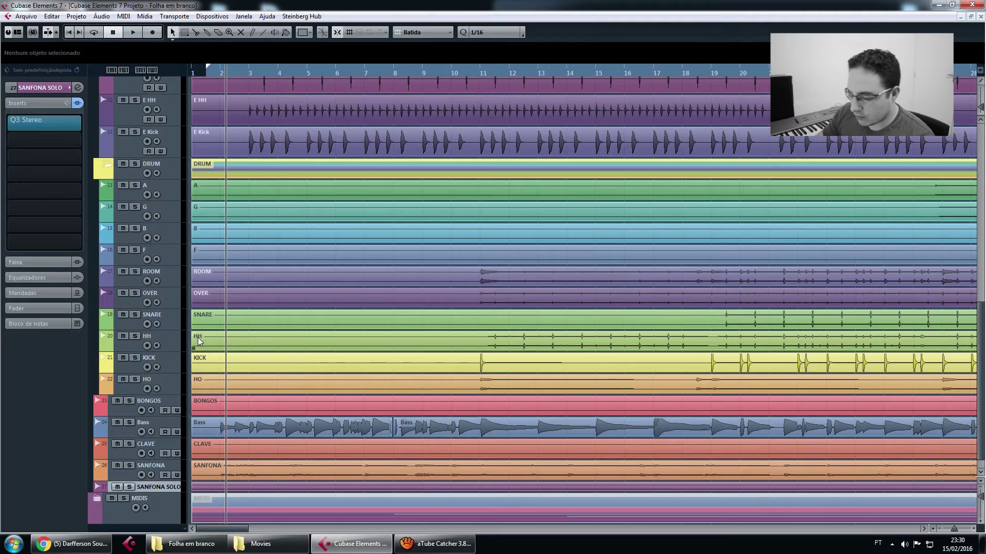
Open the VST instruments rack, browse the instruments available for slot 1 without loading one, and close the rack
key("F11")
left_click(396, 90)
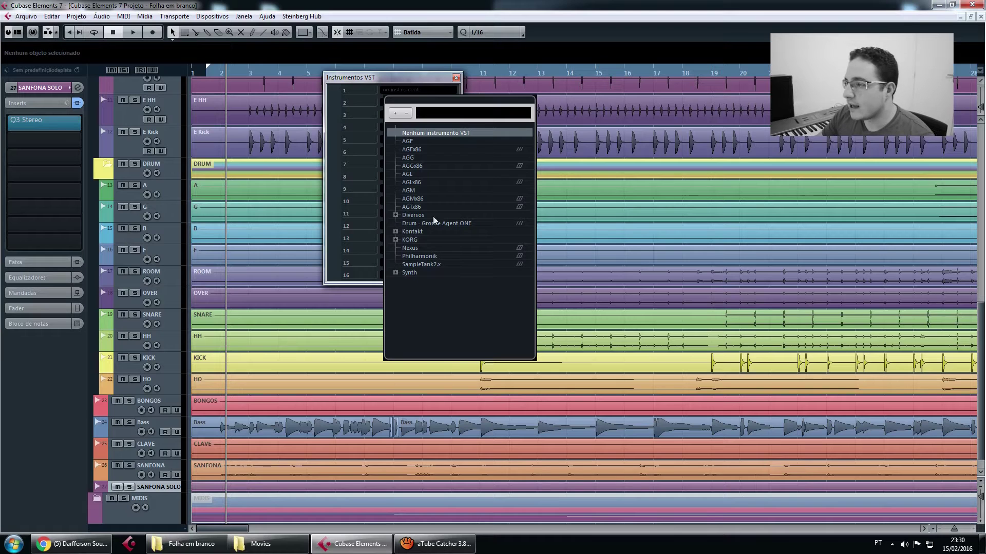
left_click(384, 78)
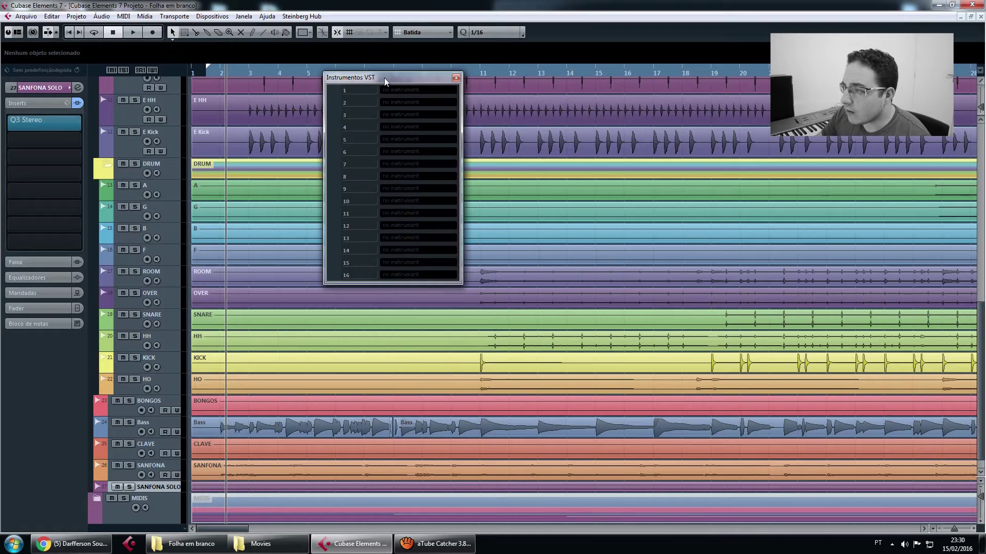
left_click(456, 78)
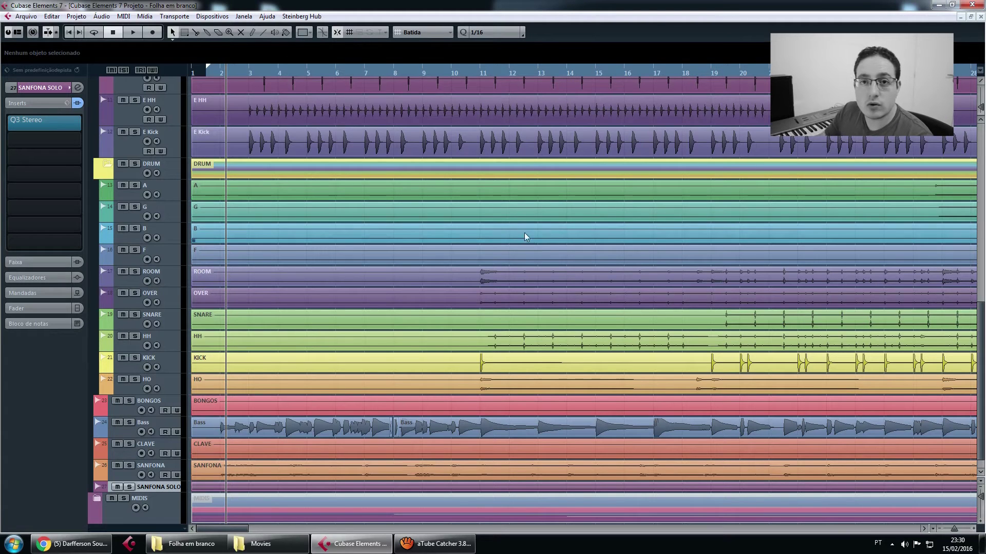
Zoom out the timeline and examine the vocal tracks' events from the beginning to the end of the song
scroll(419, 223, "up", 10)
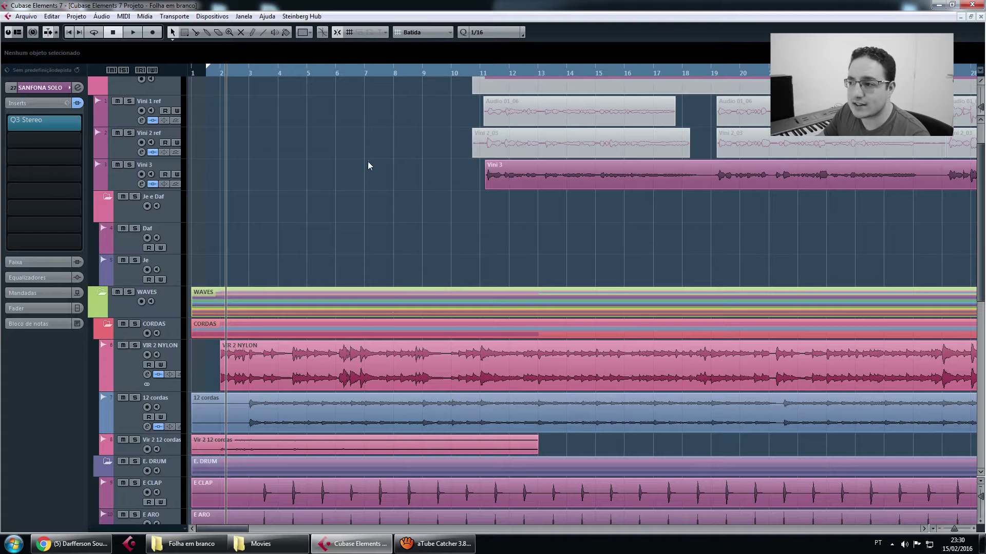
scroll(368, 162, "up", 2)
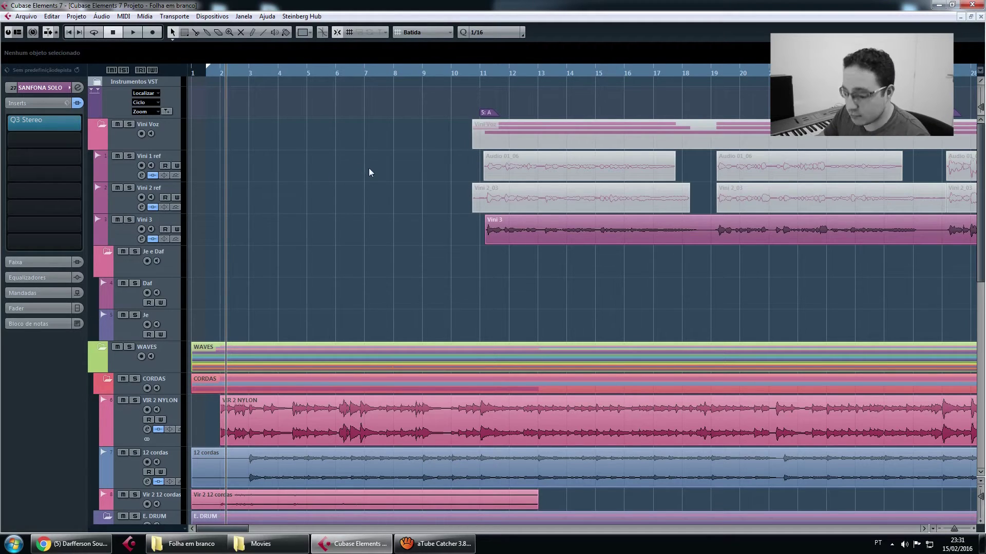
key("g")
key("g")
key("g")
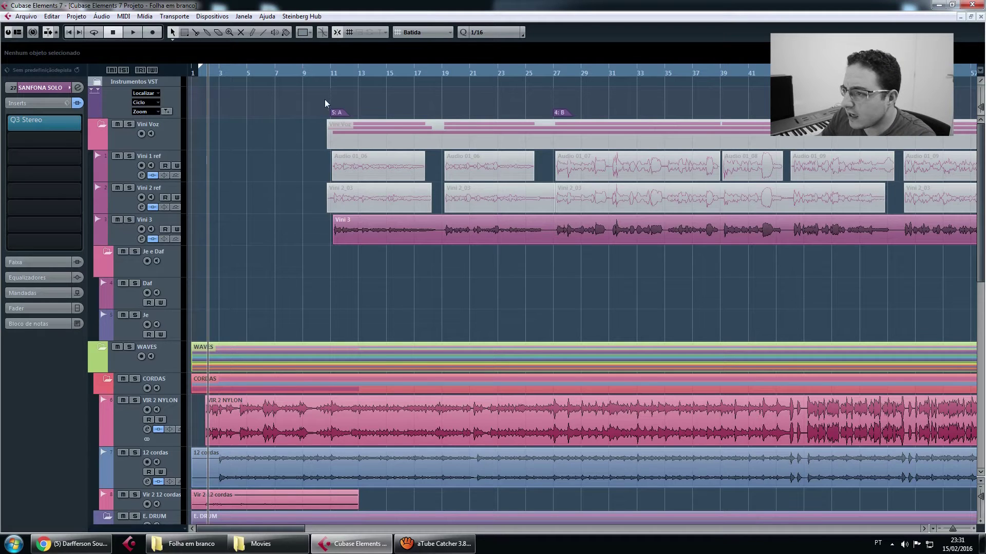
left_click(380, 226)
scroll(436, 234, "down", 4)
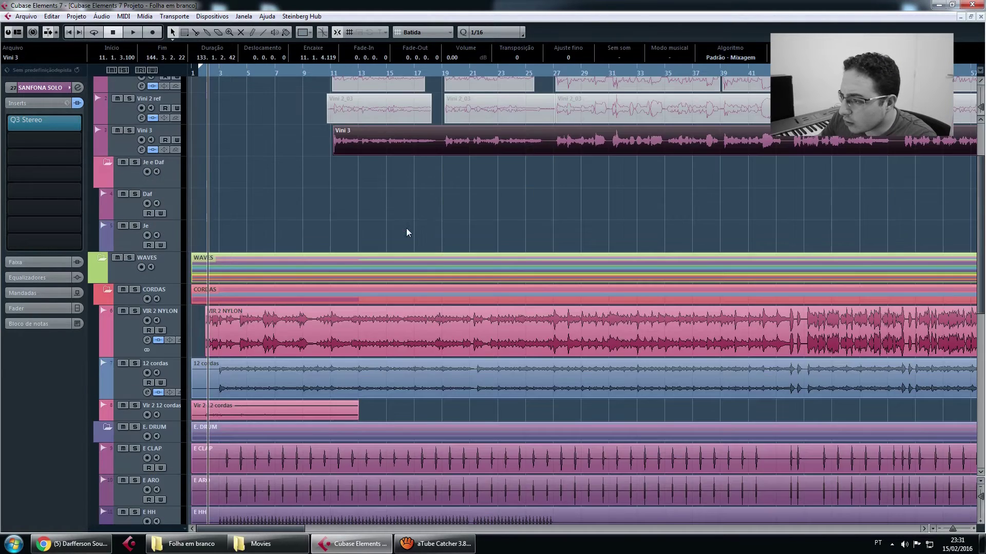
scroll(503, 280, "right", 5)
scroll(503, 280, "right", 15)
scroll(508, 282, "down", 1)
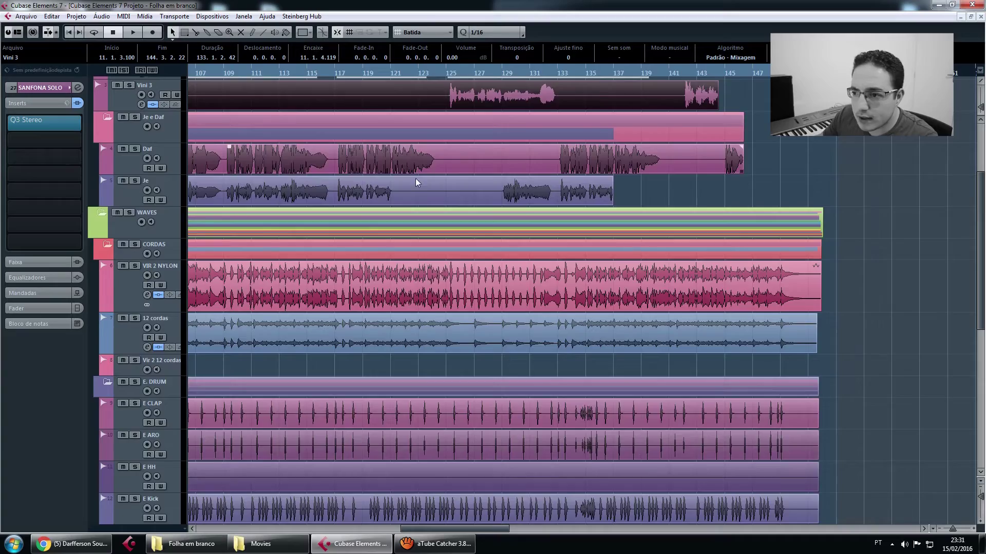
scroll(417, 180, "up", 4)
scroll(391, 179, "left", 6)
scroll(387, 264, "left", 10)
scroll(446, 240, "down", 1)
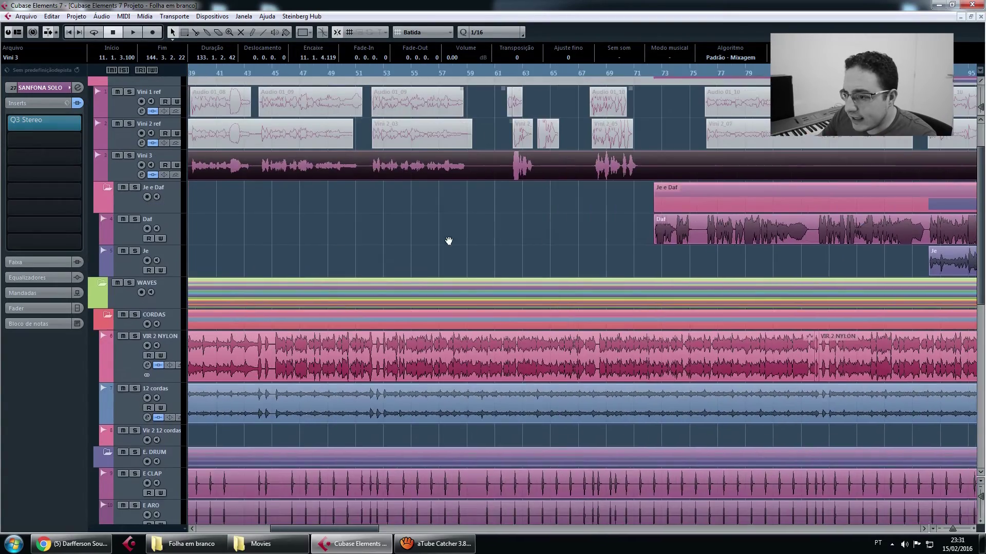
scroll(356, 288, "left", 8)
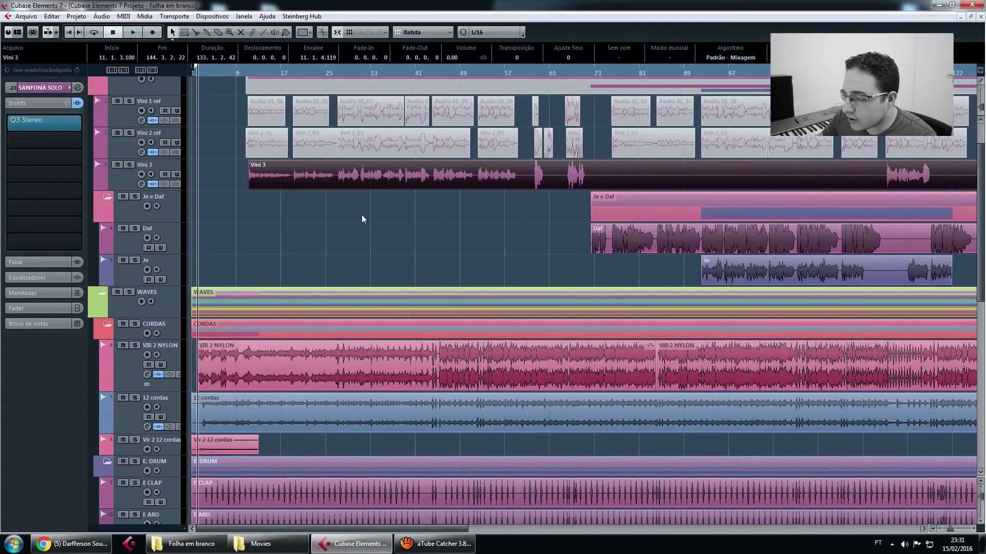
Clear the event selection and review the guitar and drum tracks across the zoomed-out arrangement
scroll(362, 214, "down", 5)
key("g")
left_click(381, 184)
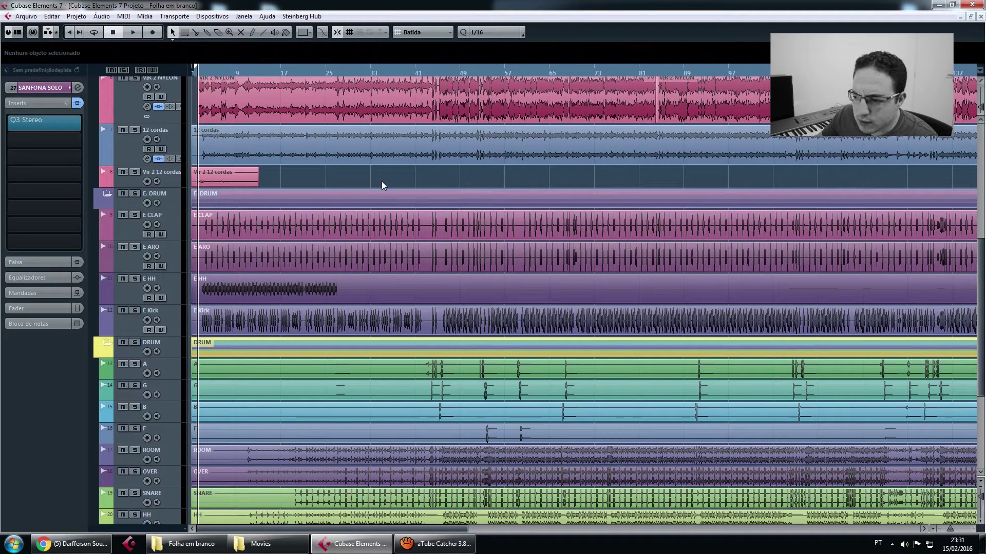
scroll(278, 166, "up", 6)
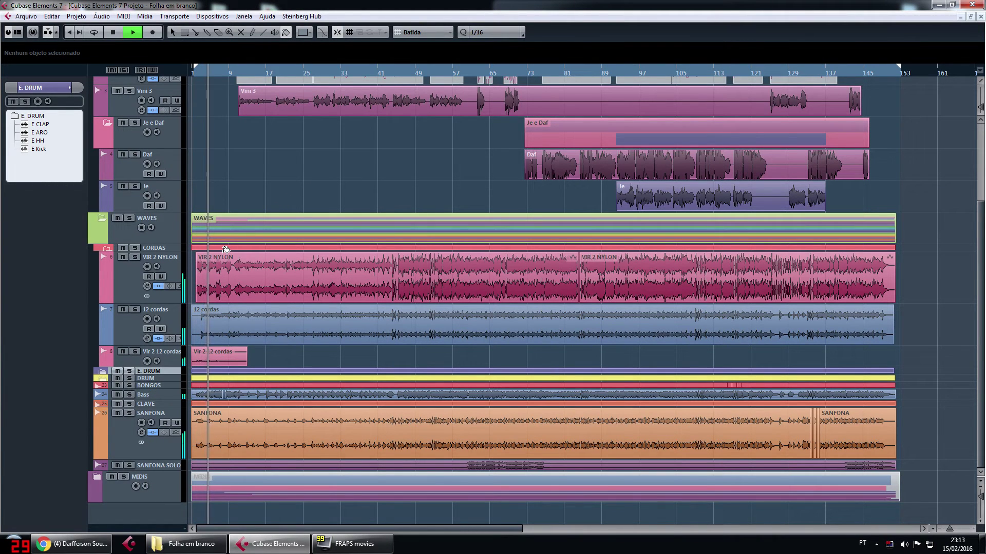
Rename the main vocal folder track above the reference vocals by adding "Voz" after the singer's name
scroll(221, 261, "up", 3)
scroll(221, 261, "up", 2)
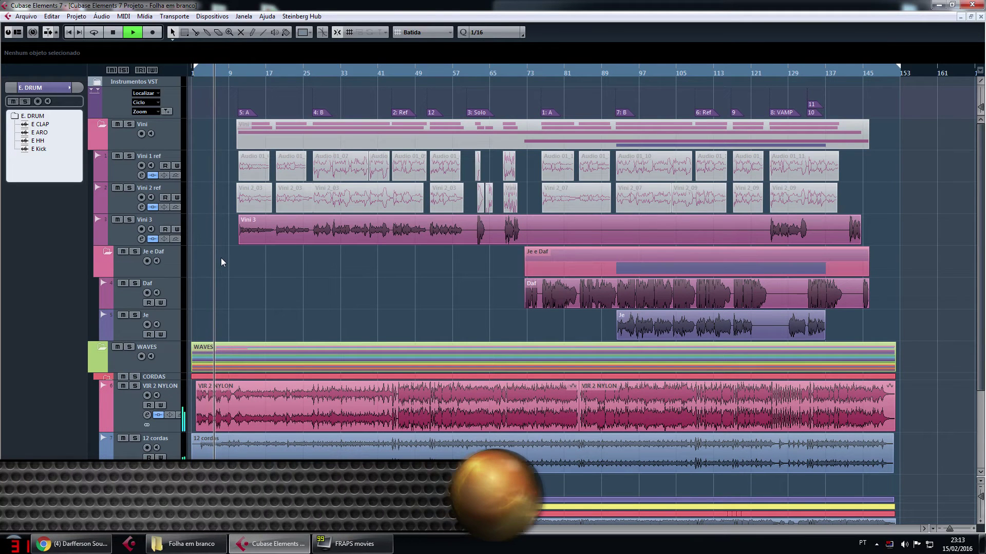
double_click(152, 126)
type("Vini Voz")
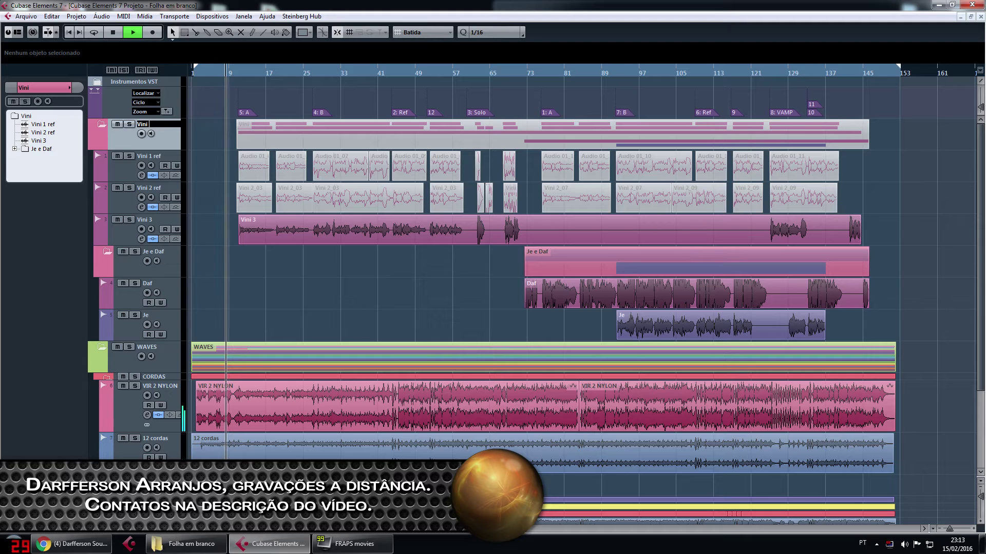
key("Return")
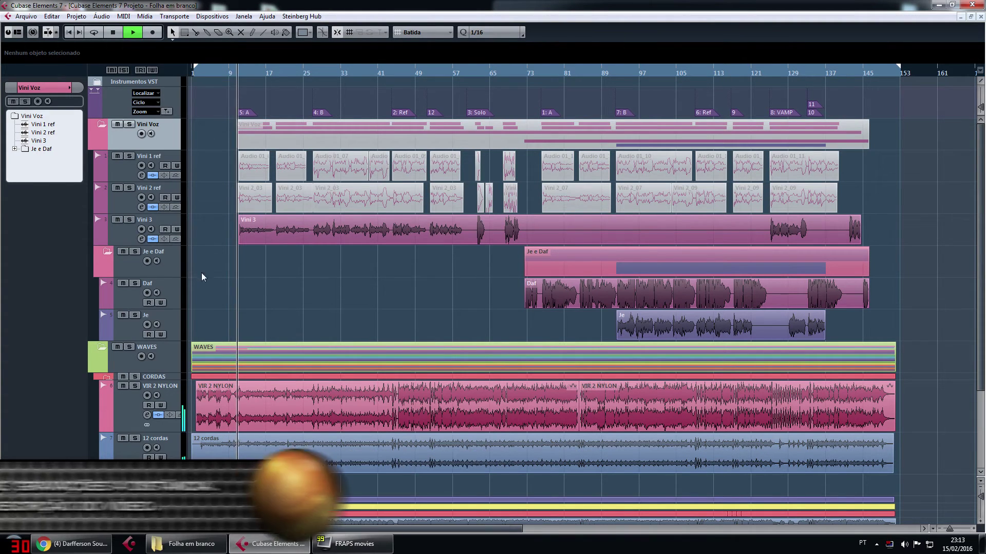
scroll(272, 254, "down", 4)
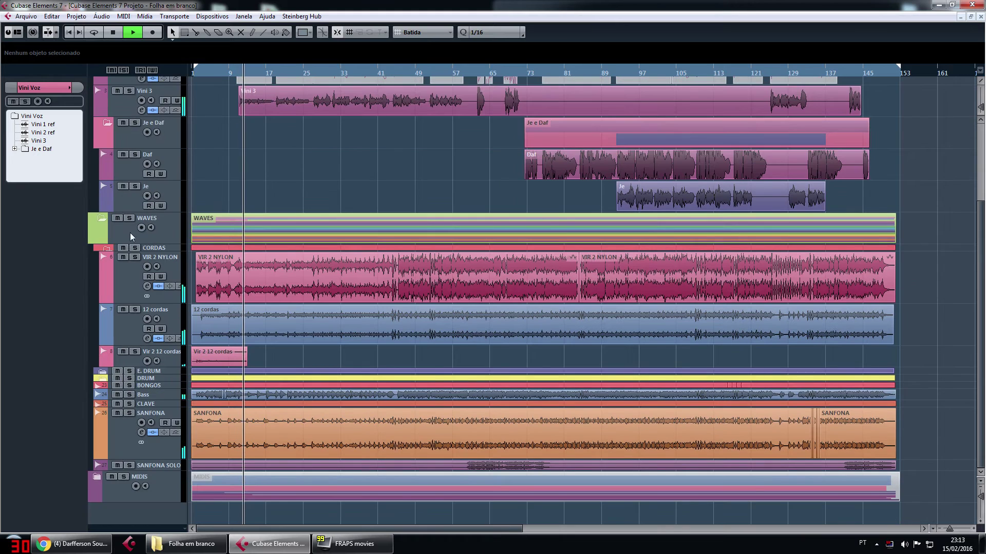
Enlarge the CORDAS folder track and set the tracks from E. DRUM through SANFONA to one uniform height
left_click(155, 250)
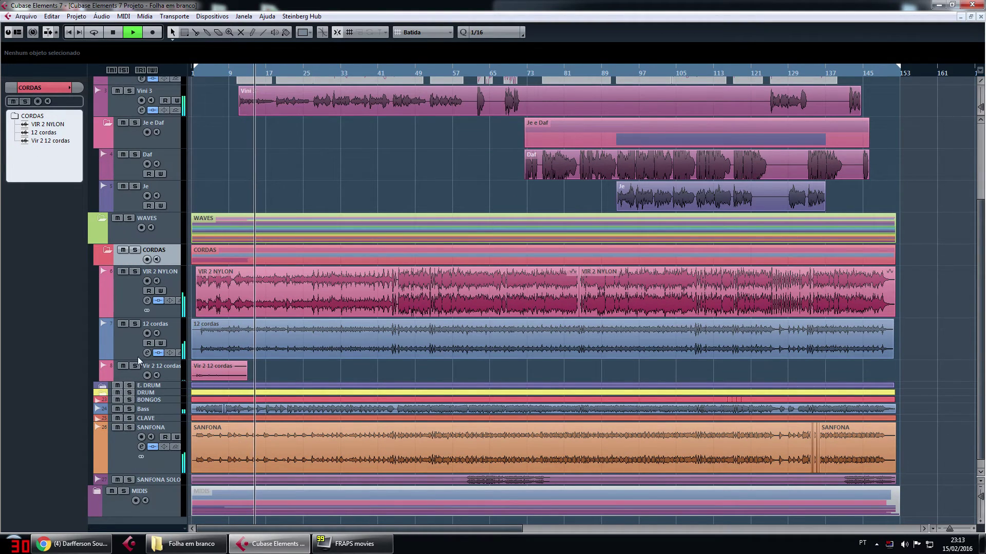
scroll(217, 374, "down", 1)
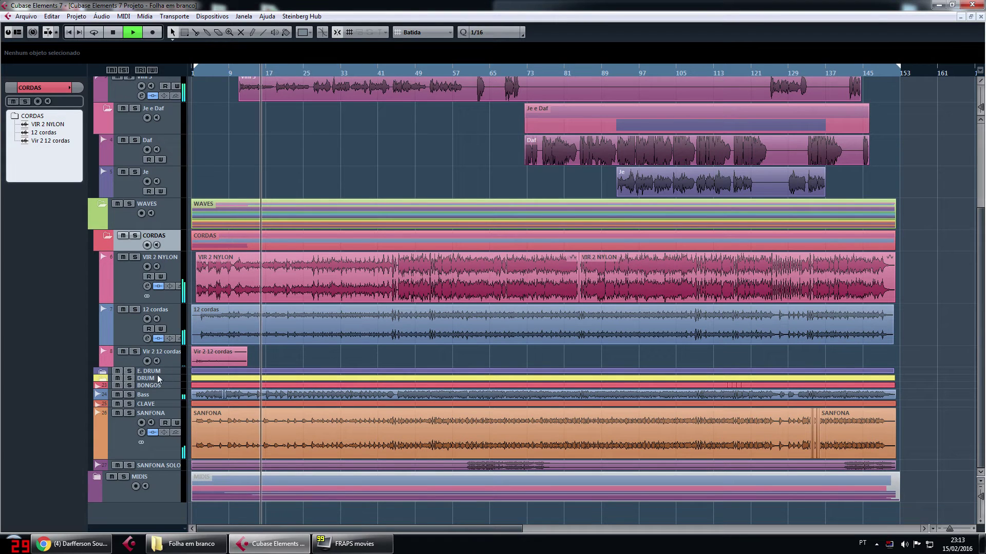
left_click(170, 369)
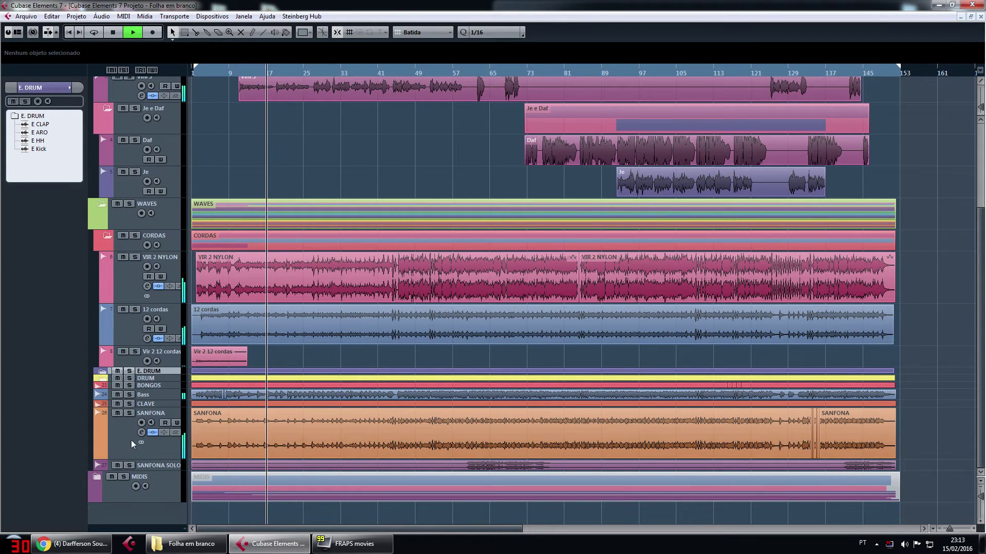
left_click(131, 439, "shift")
left_click_drag(159, 408, 171, 413)
scroll(171, 415, "down", 3)
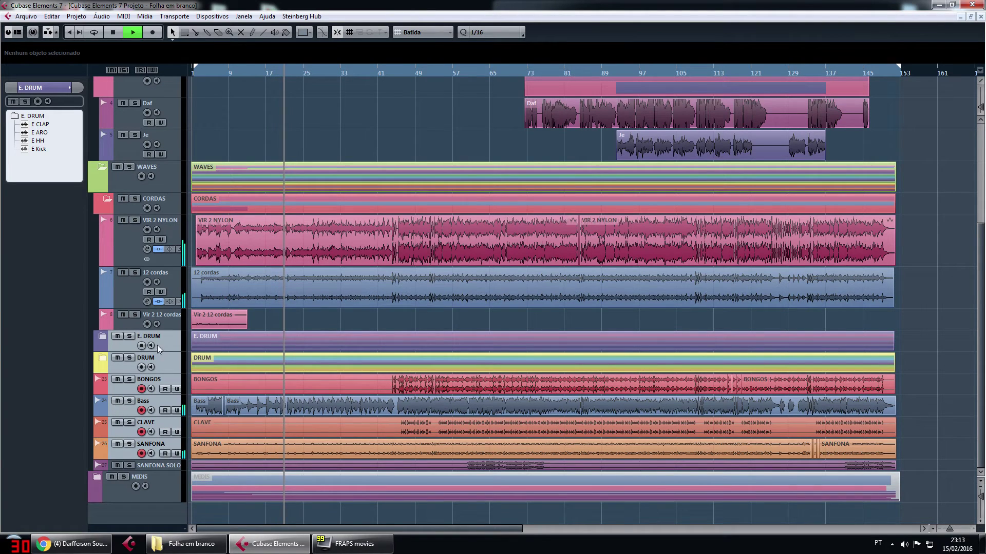
Expand the E. DRUM folder and make its E CLAP, E ARO, E HH and E Kick tracks taller
left_click(102, 337)
scroll(121, 334, "down", 4)
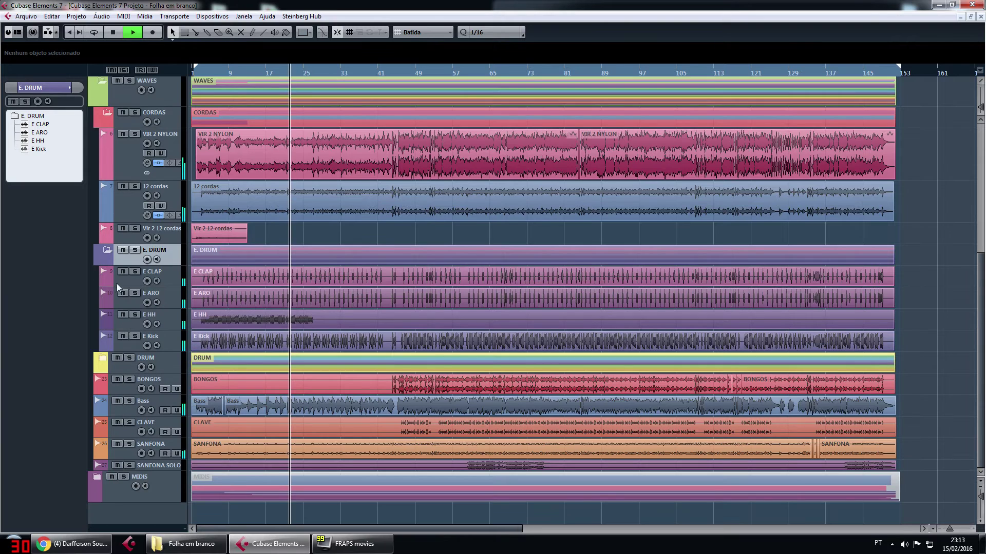
left_click(171, 283)
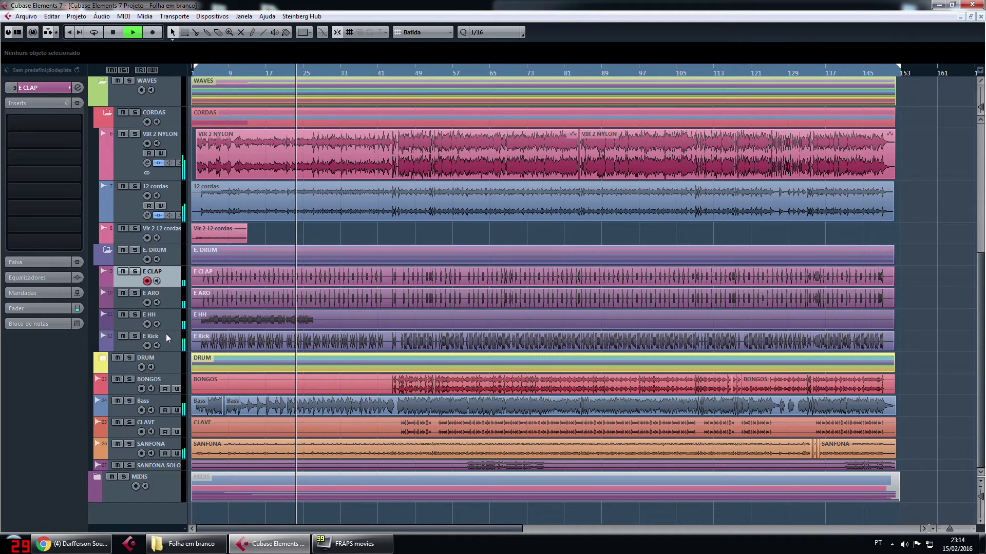
left_click(166, 335, "shift")
left_click_drag(169, 329, 171, 340)
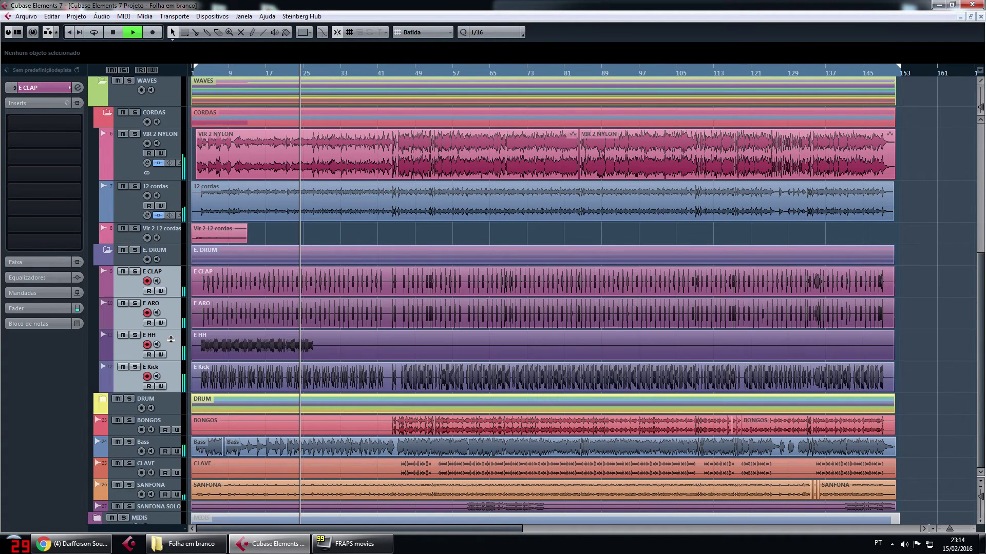
left_click(174, 274)
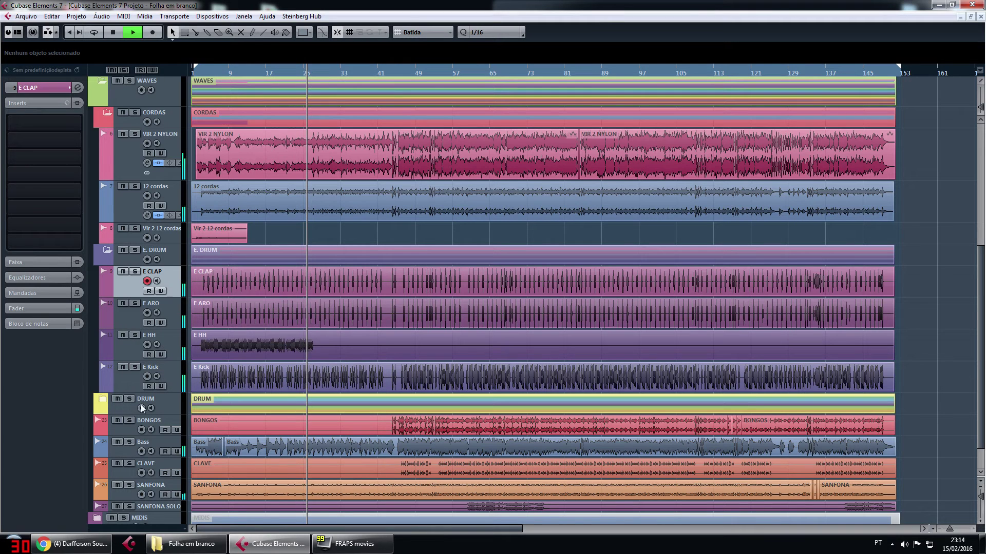
Expand the DRUM folder and review the individual drum tracks inside it
left_click(102, 400)
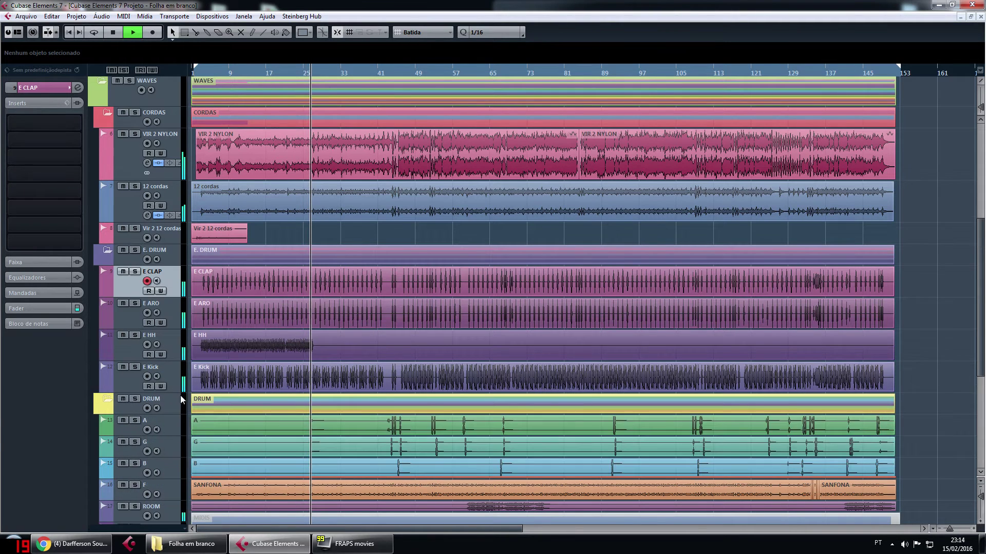
scroll(202, 334, "down", 3)
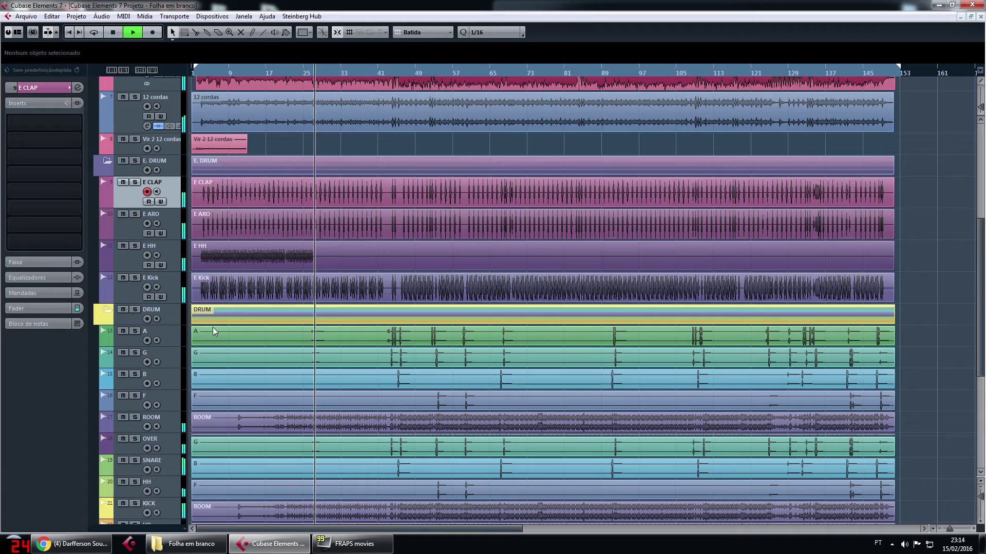
scroll(213, 331, "down", 5)
scroll(323, 238, "up", 3)
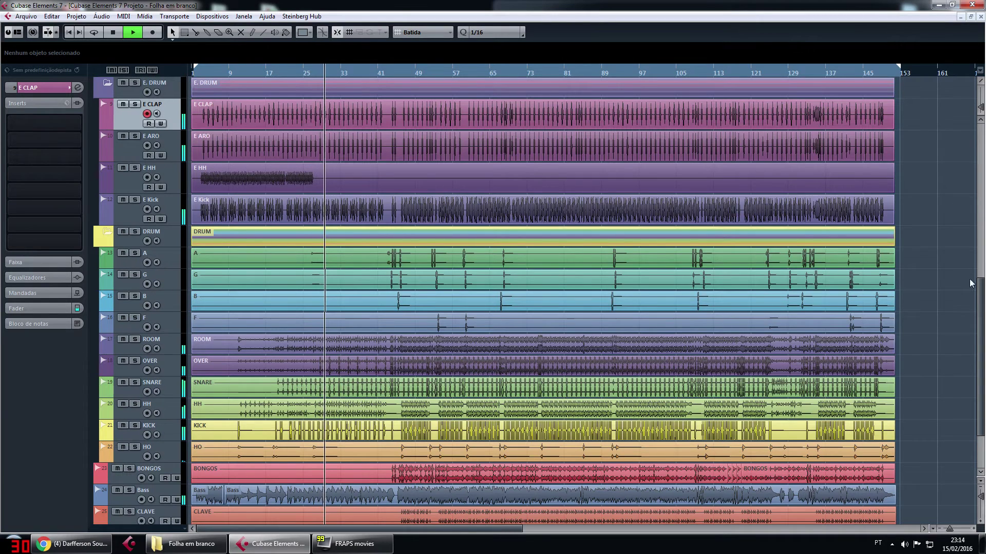
scroll(372, 253, "down", 1)
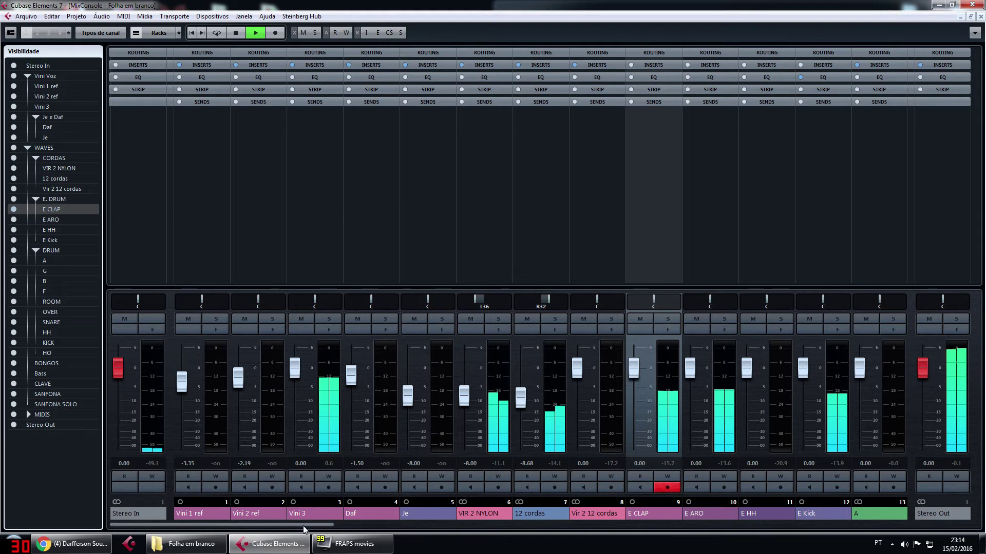
Examine the MixConsole channels from the vocals through the drums to the MIDI tracks, and return to the project window
scroll(303, 524, "right", 1)
scroll(303, 525, "right", 3)
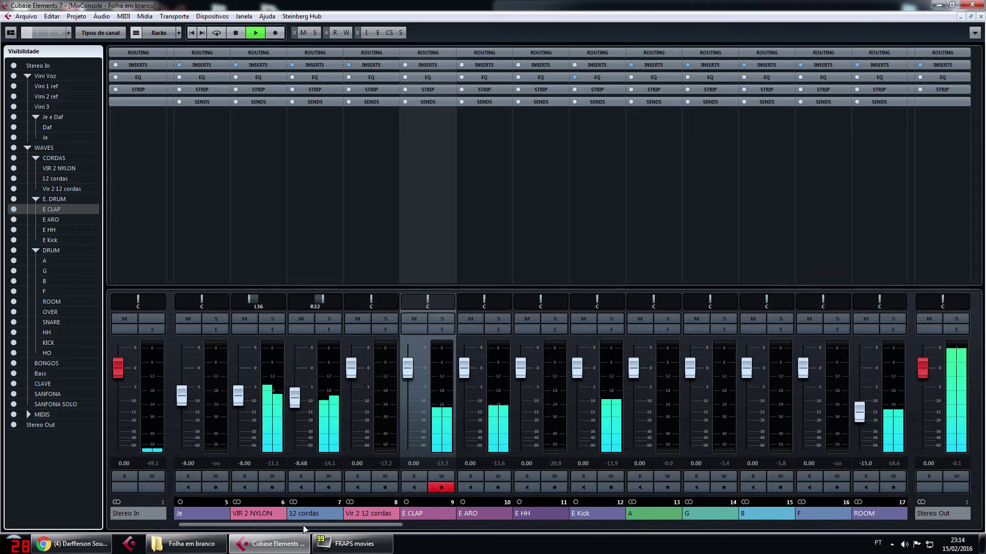
scroll(304, 525, "right", 1)
scroll(303, 524, "right", 2)
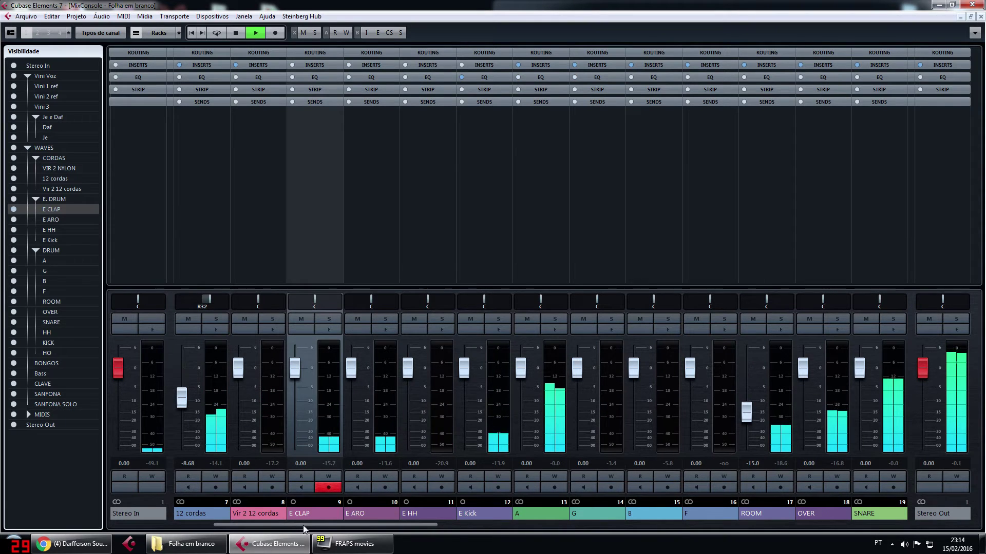
scroll(303, 527, "right", 2)
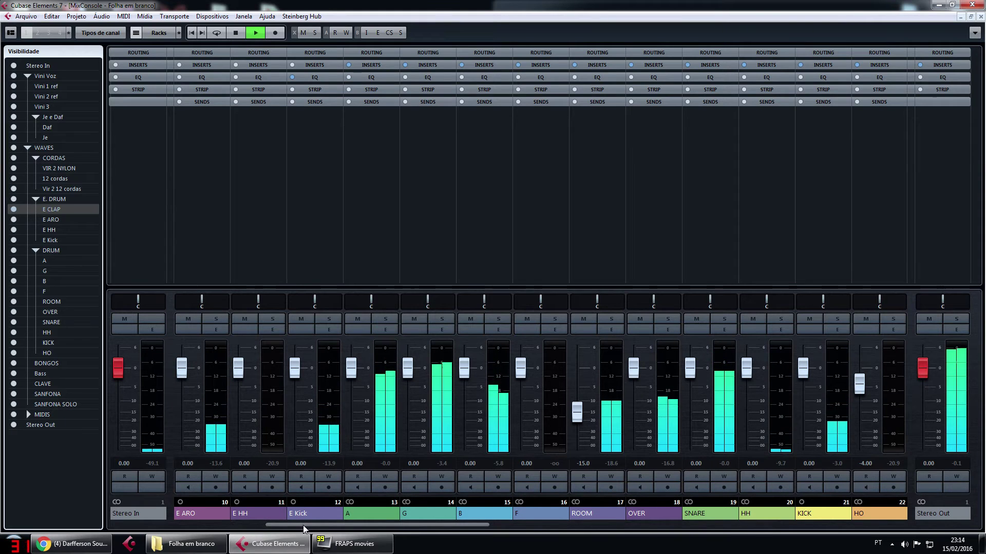
scroll(304, 528, "right", 1)
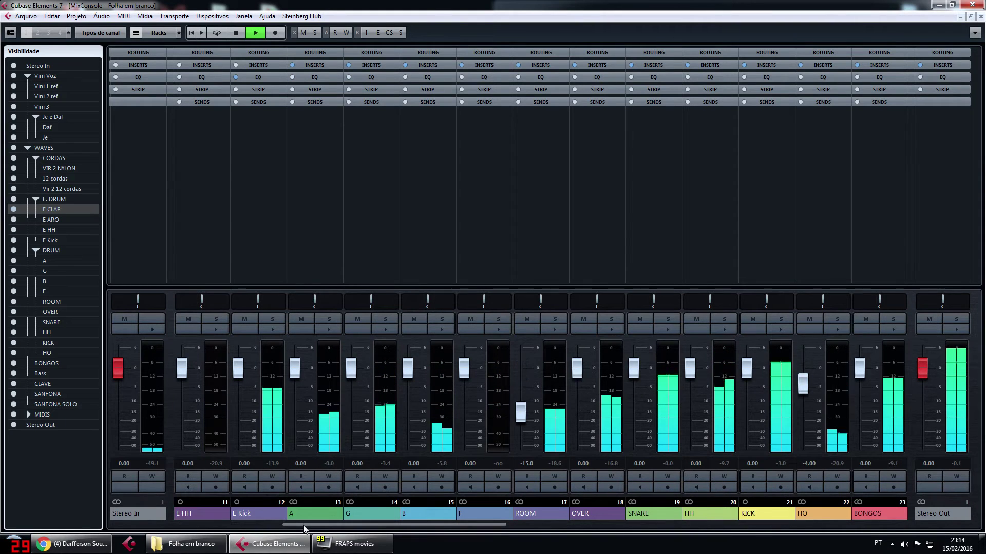
scroll(303, 529, "right", 1)
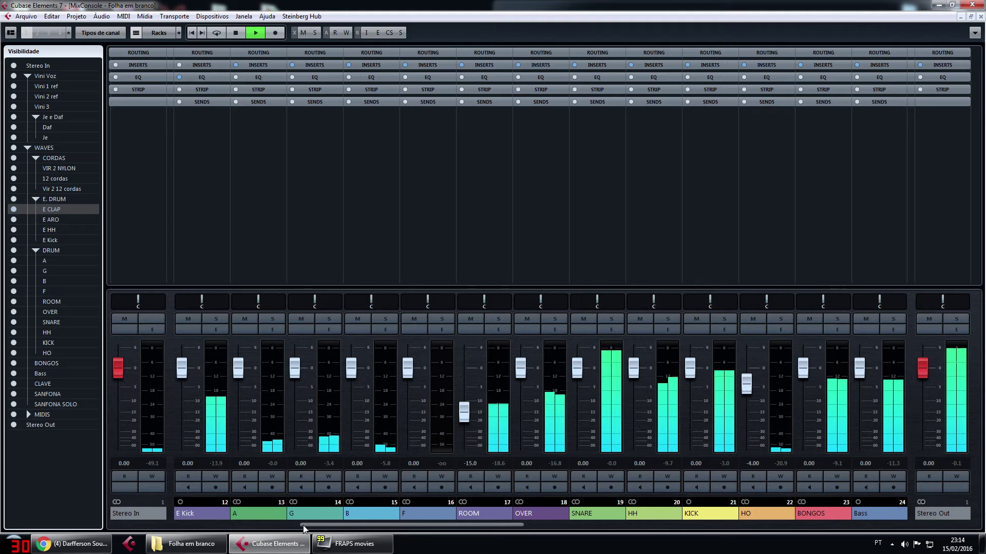
scroll(303, 529, "right", 1)
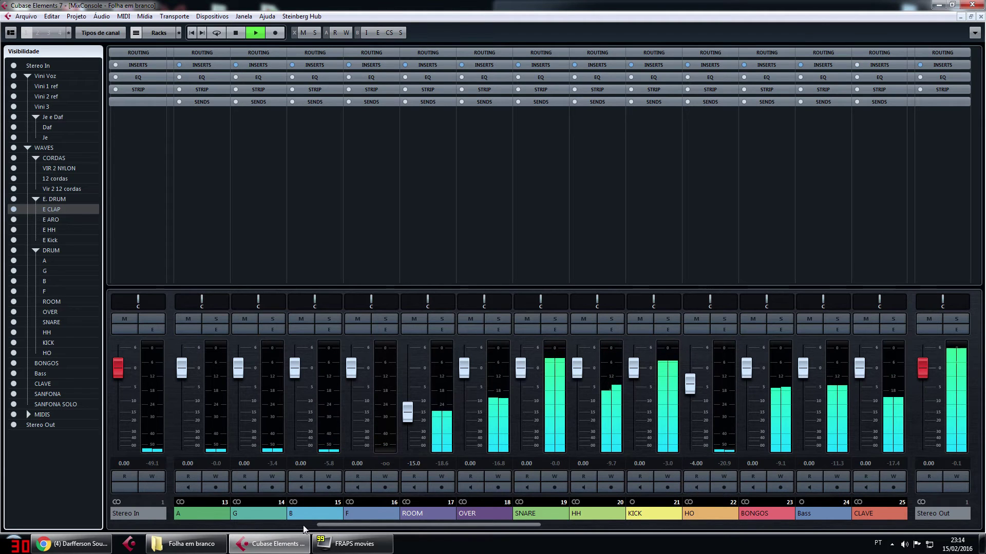
scroll(303, 526, "right", 2)
scroll(303, 529, "right", 4)
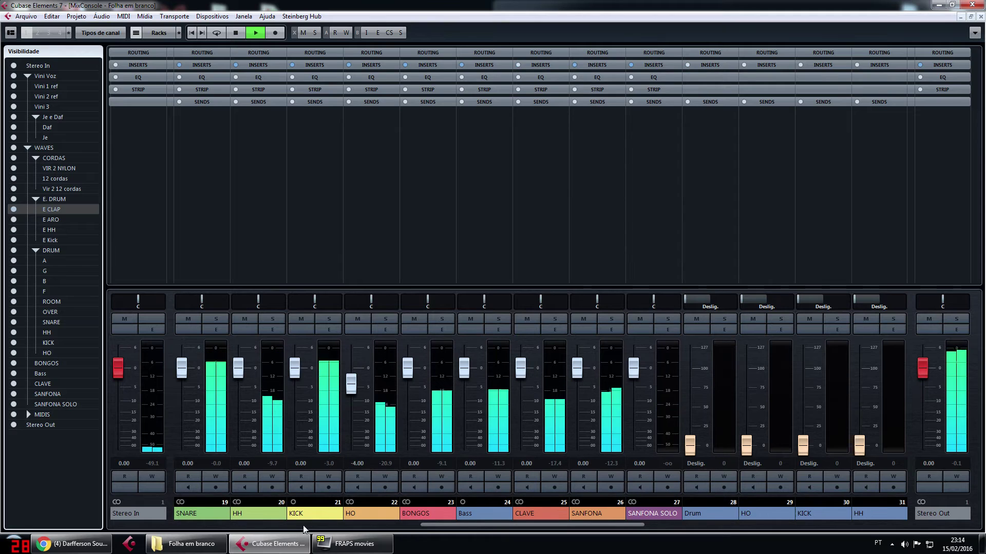
scroll(304, 529, "right", 1)
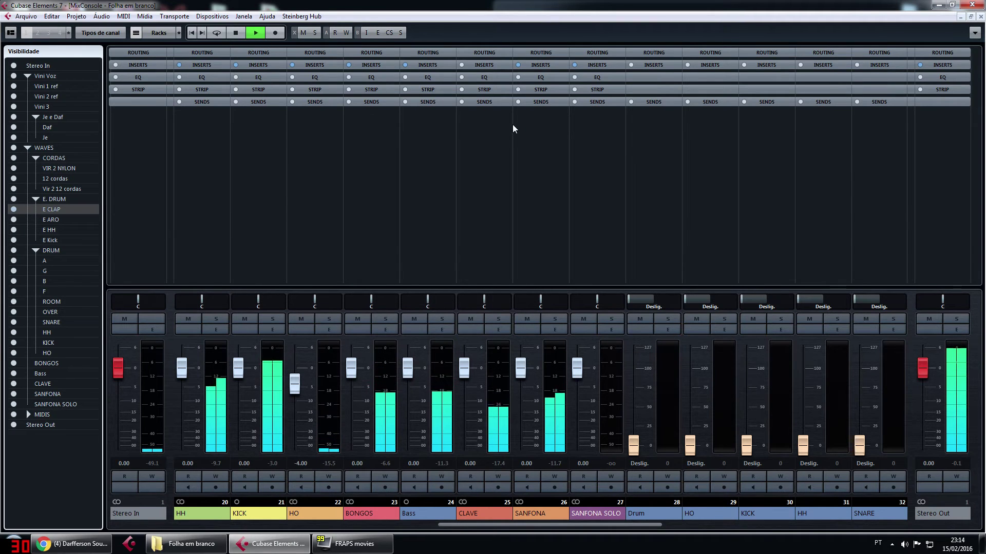
key("F3")
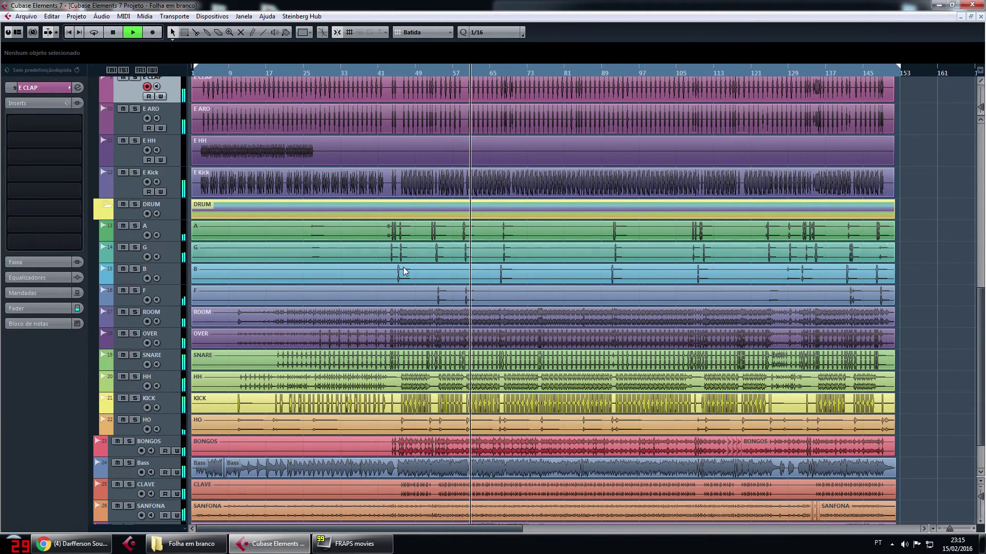
Select the lead singer's third vocal track to show its insert effects
scroll(403, 272, "up", 10)
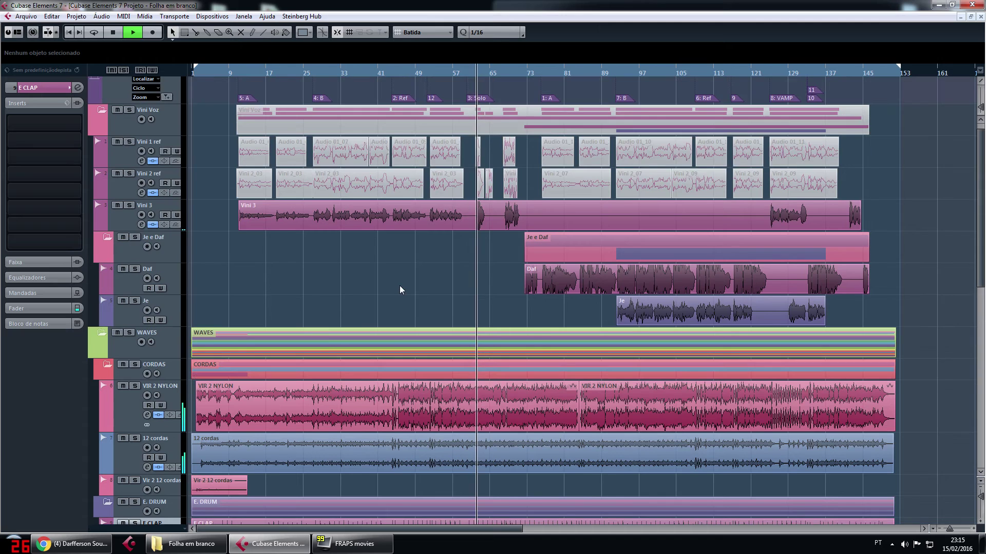
scroll(400, 285, "up", 1)
left_click(121, 235)
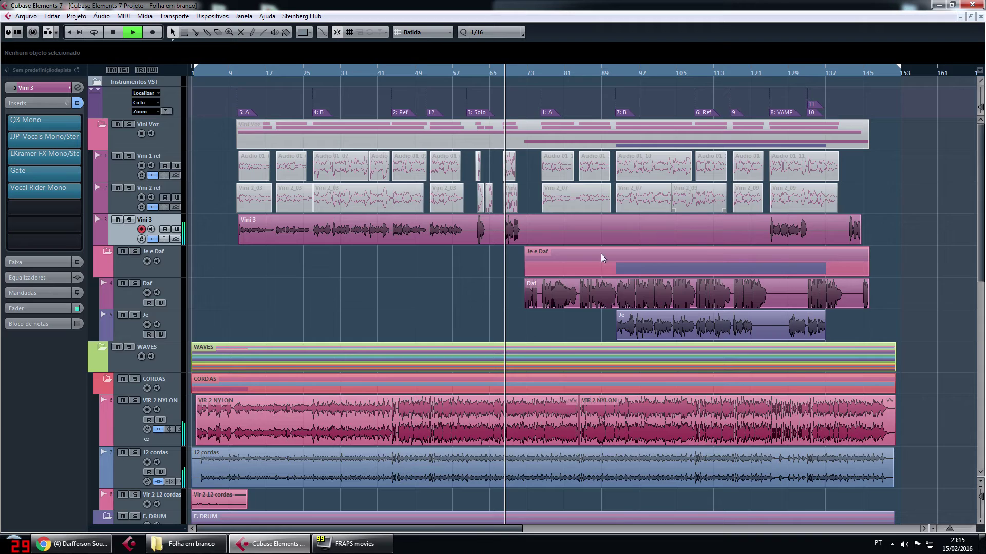
Examine the string, electronic drum, acoustic drum and percussion tracks down to the MIDIS folder, and return to the vocals
scroll(562, 285, "down", 3)
scroll(562, 281, "down", 3)
scroll(561, 279, "down", 3)
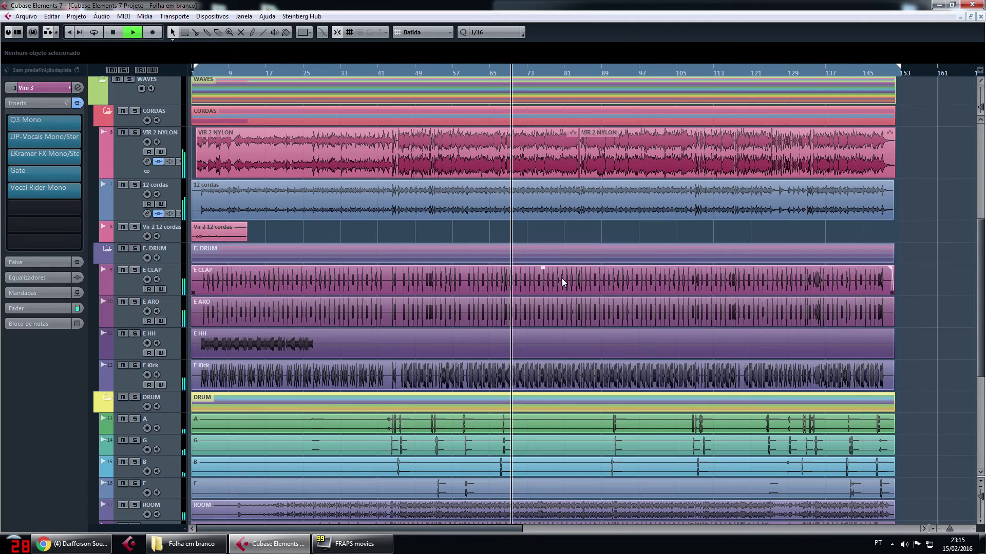
scroll(562, 278, "down", 3)
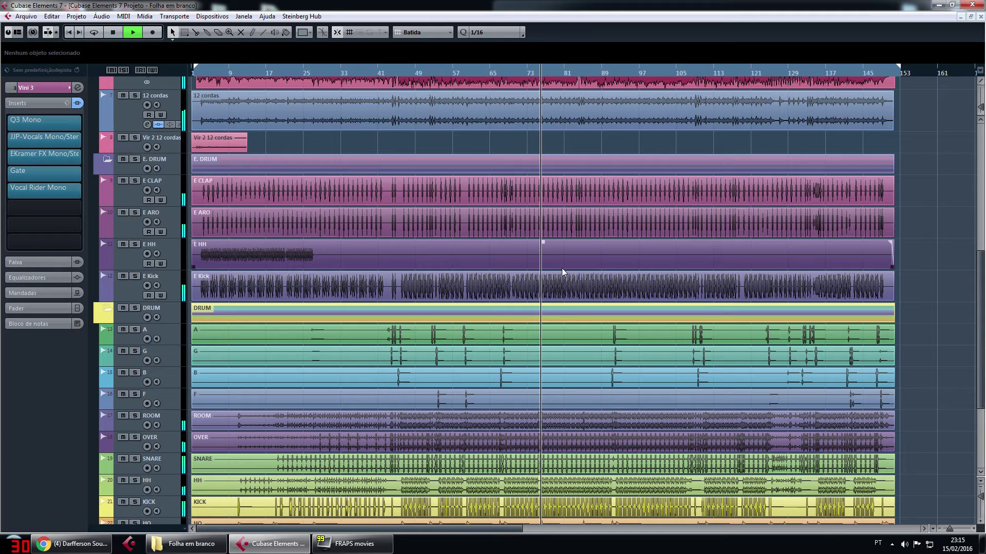
scroll(561, 264, "down", 3)
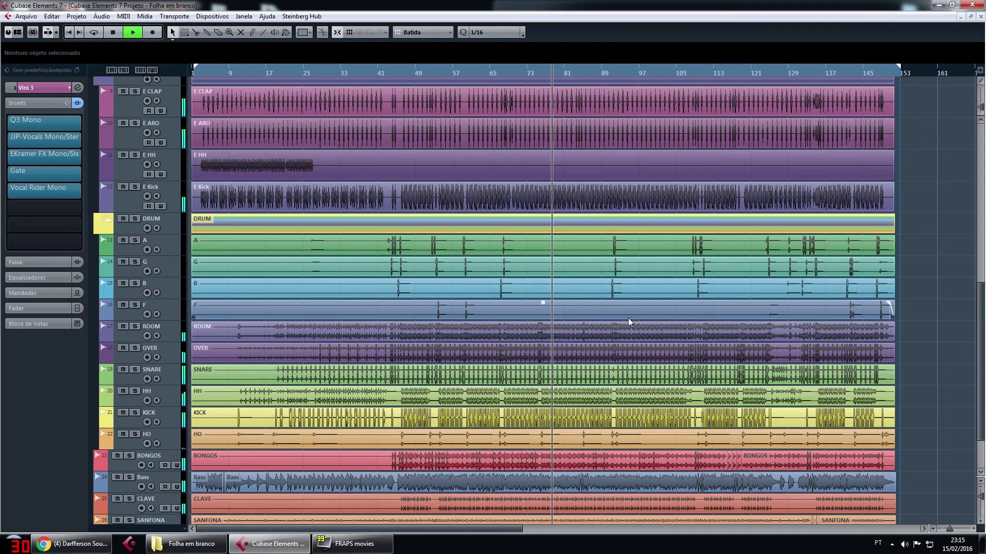
scroll(627, 319, "down", 3)
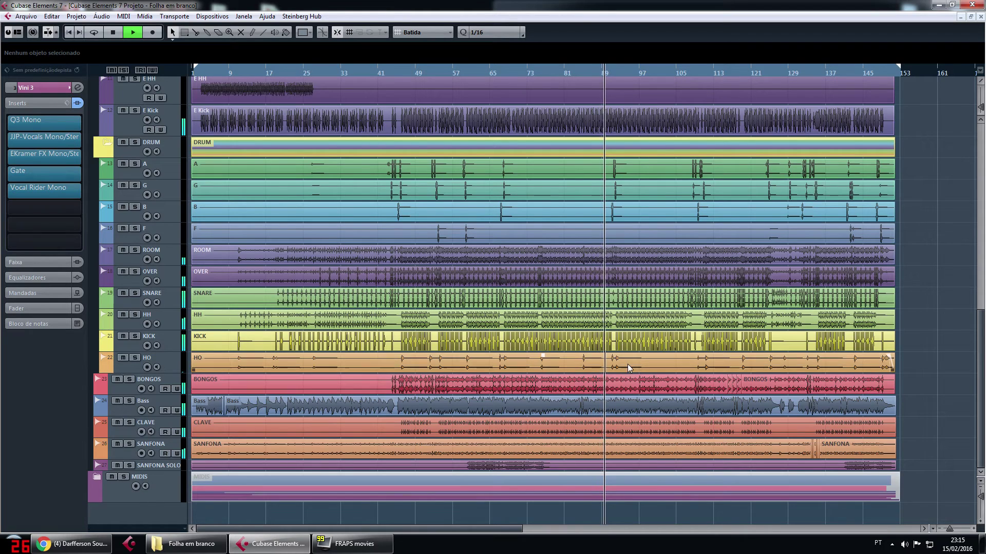
scroll(617, 389, "up", 3)
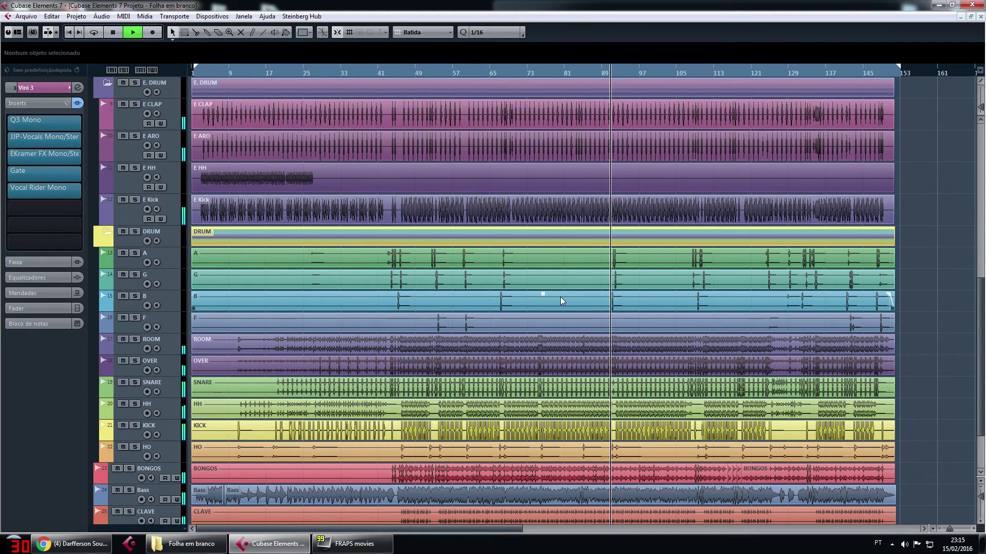
scroll(559, 298, "up", 3)
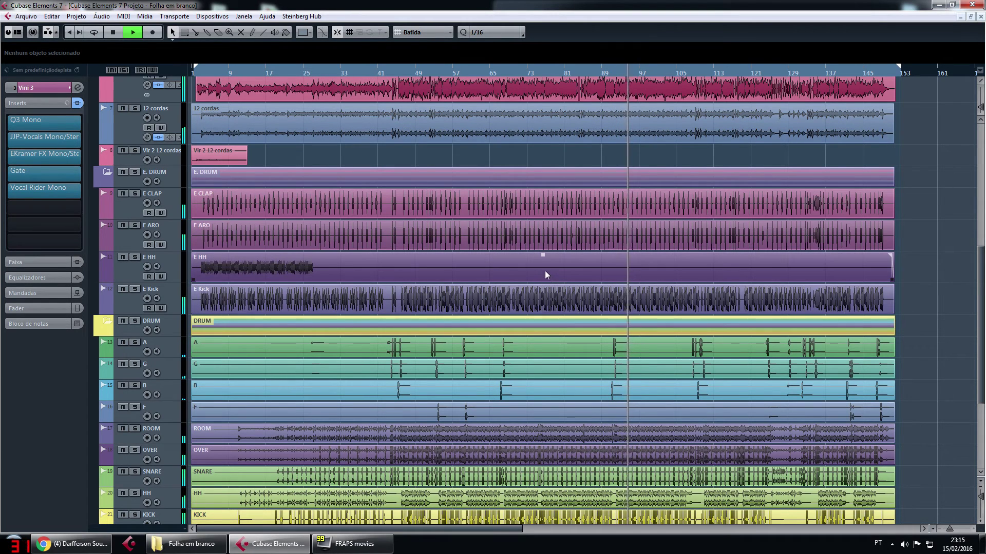
scroll(554, 298, "up", 10)
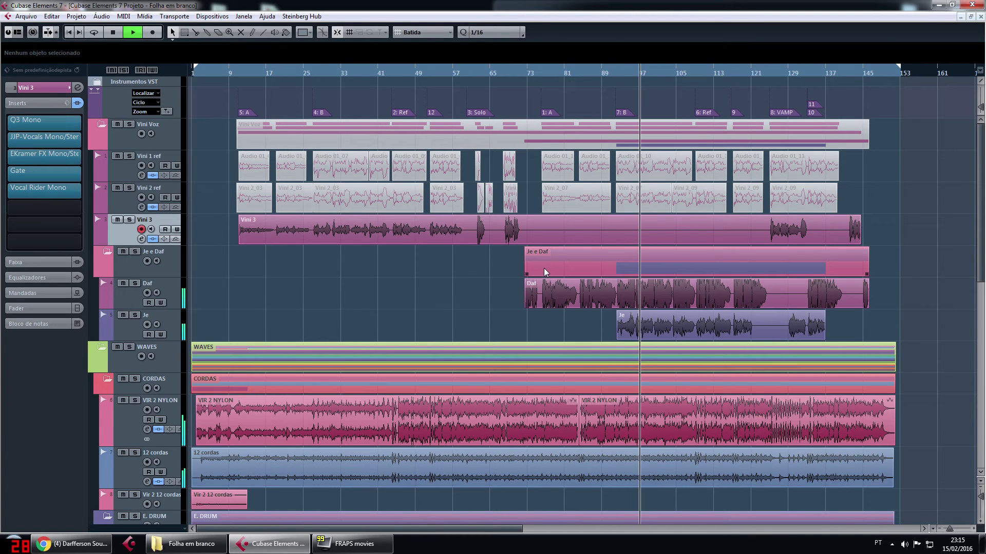
Select the first backing vocal track and examine its JJP-Vocals and Q3 Mono insert effects
left_click(157, 284)
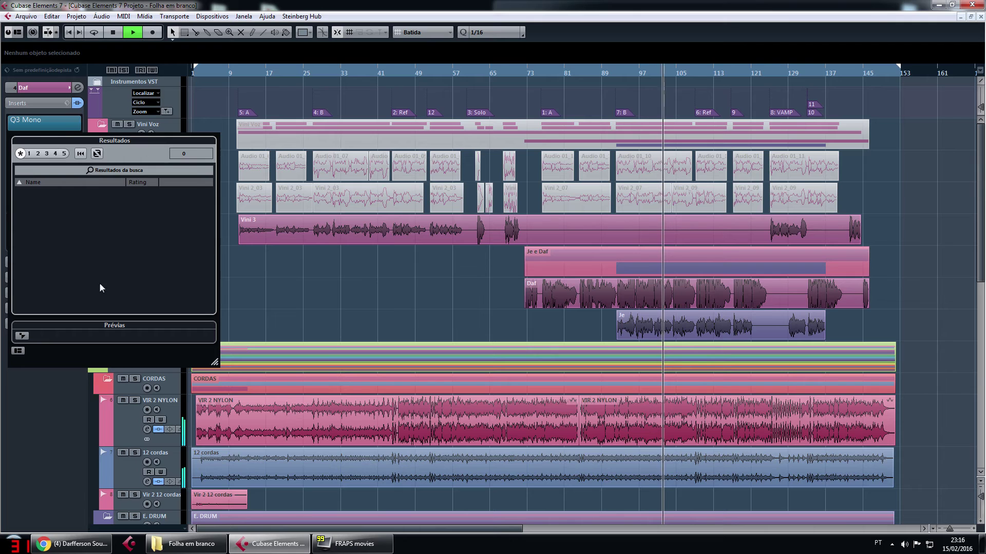
left_click(283, 267)
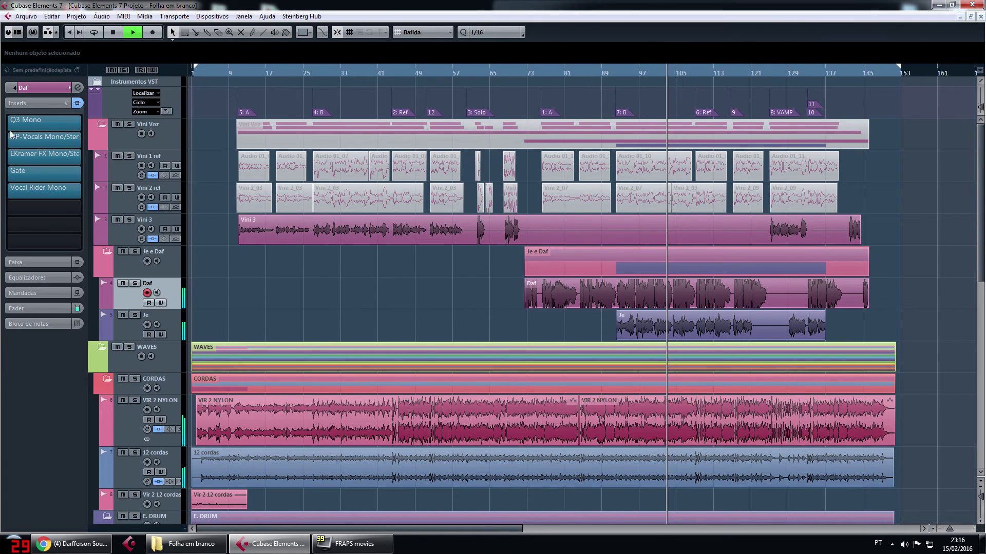
left_click(54, 138)
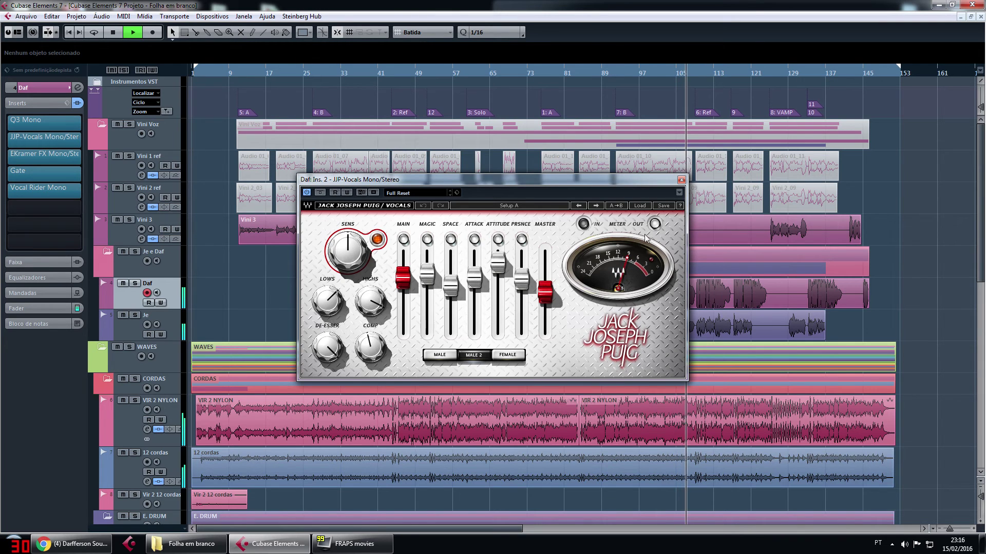
left_click(681, 180)
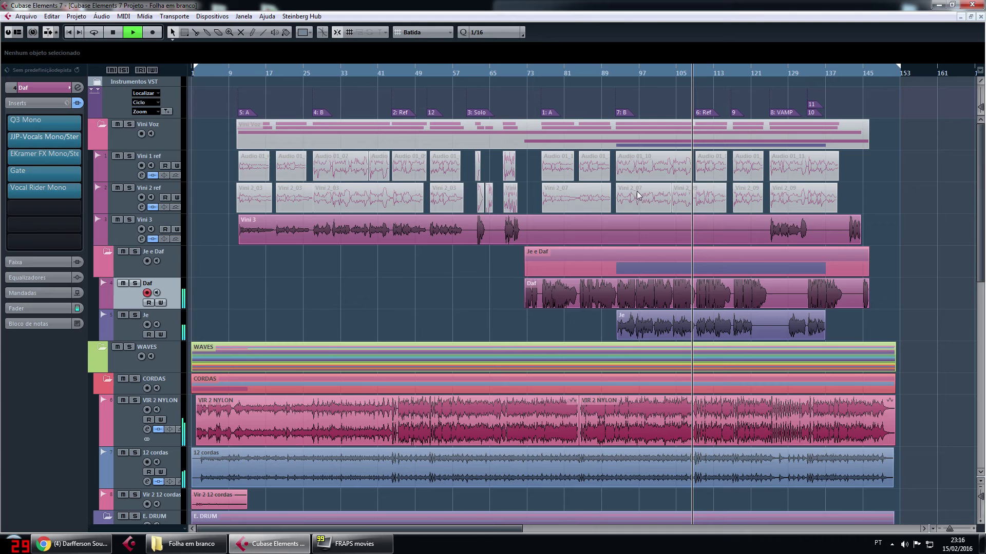
left_click(50, 121)
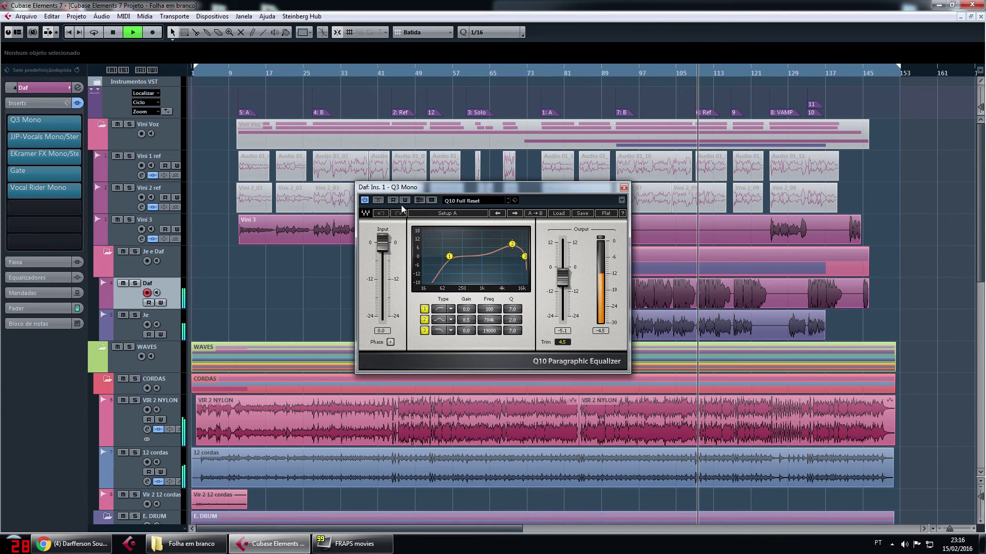
left_click(623, 188)
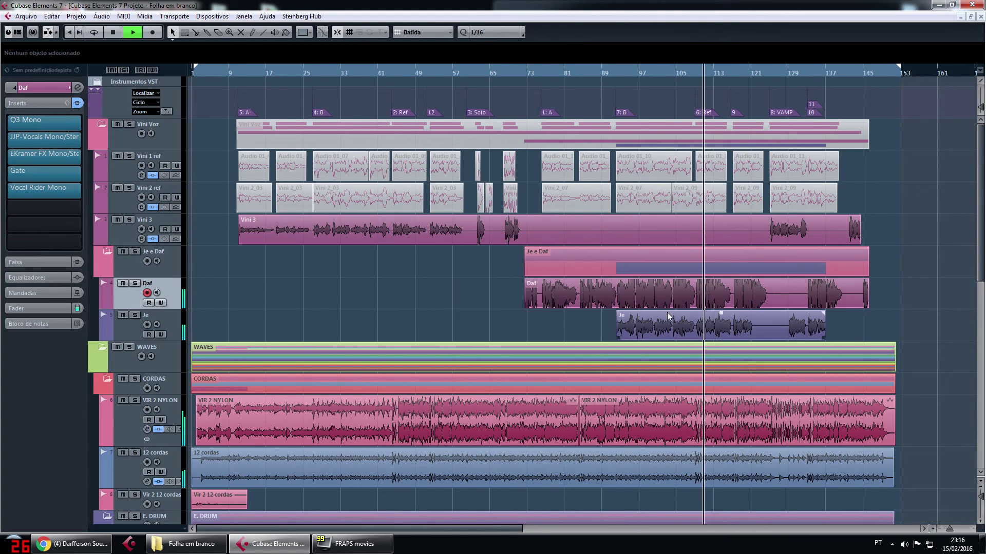
Select the second backing vocal track and examine its JJP-Vocals insert effect
left_click(121, 328)
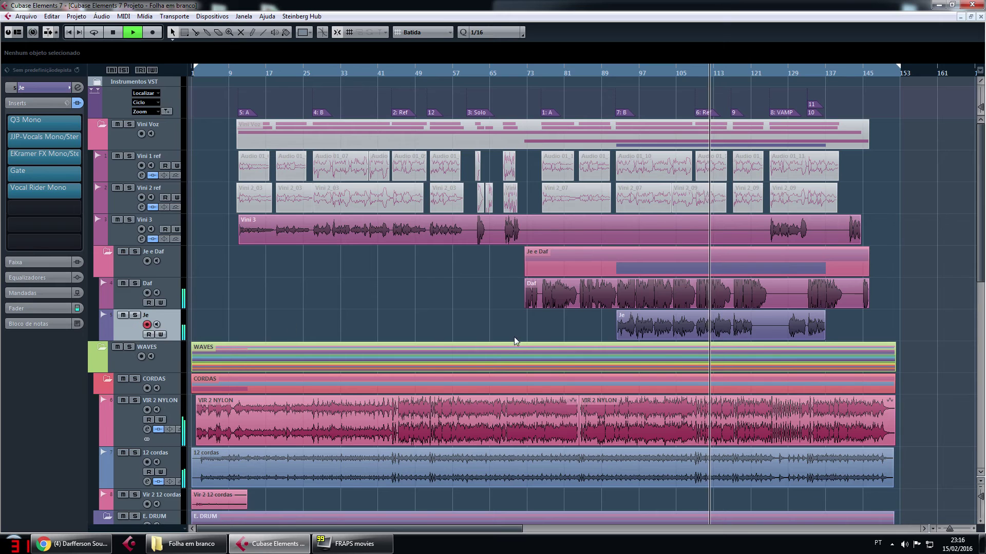
scroll(505, 340, "down", 3)
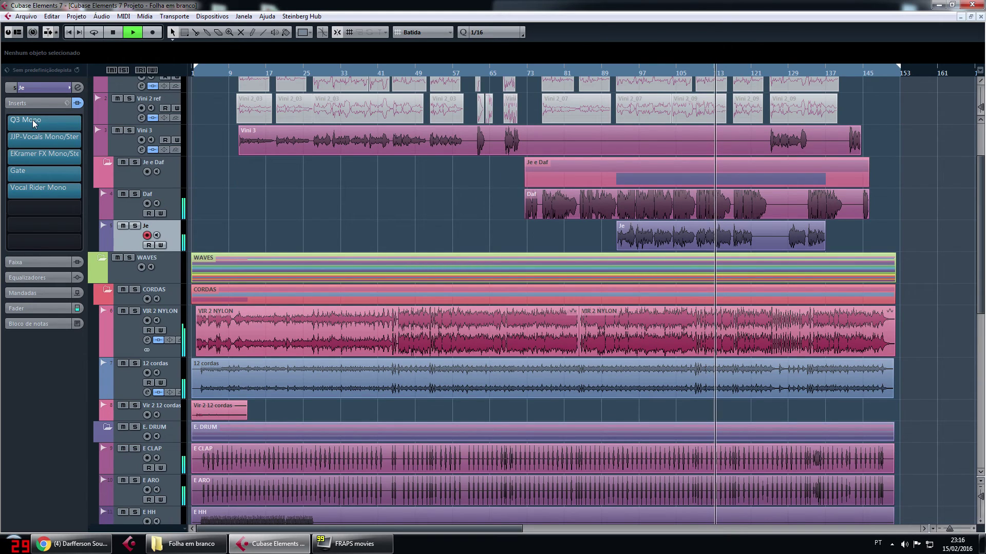
left_click(37, 139)
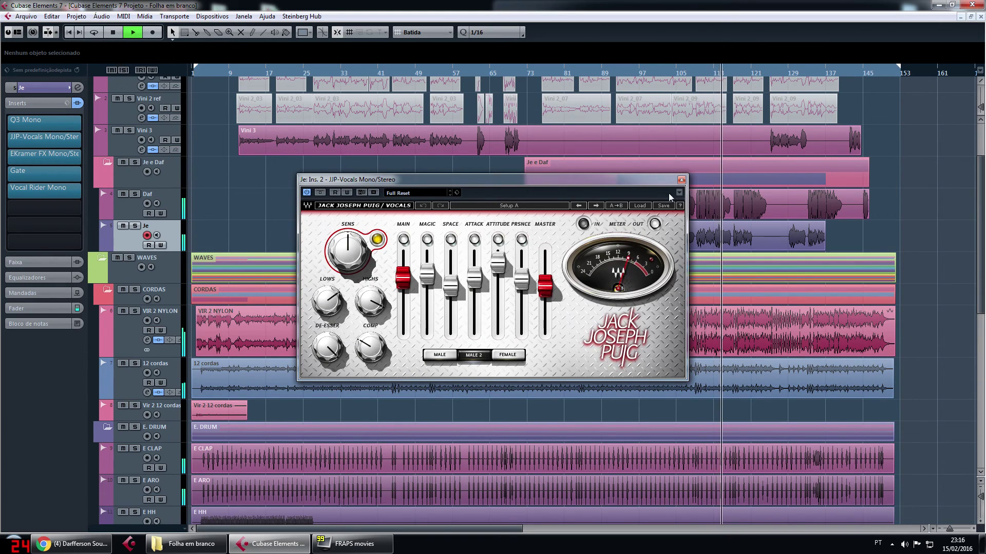
left_click(681, 180)
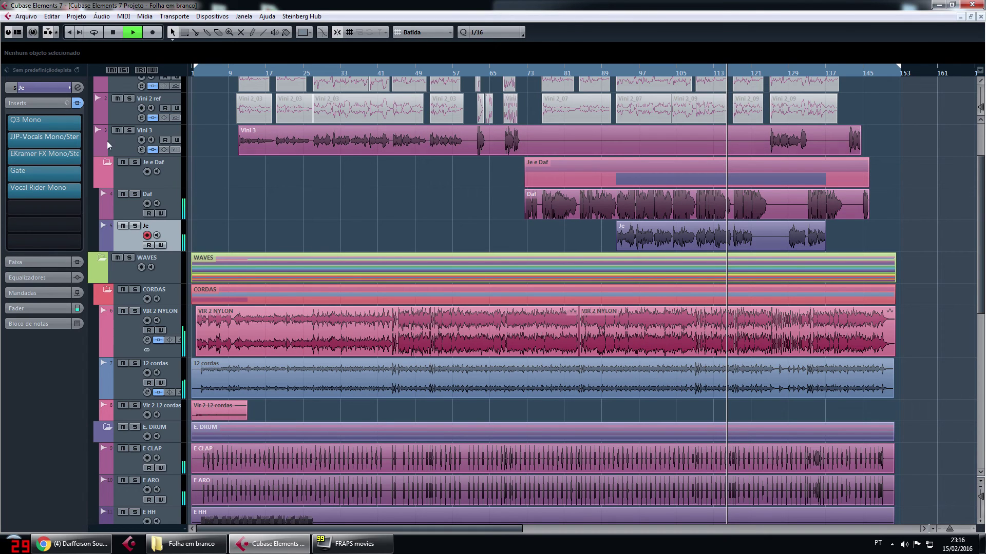
Select the lead singer's third vocal track and examine its JJP-Vocals insert effect
left_click(158, 152)
left_click(34, 141)
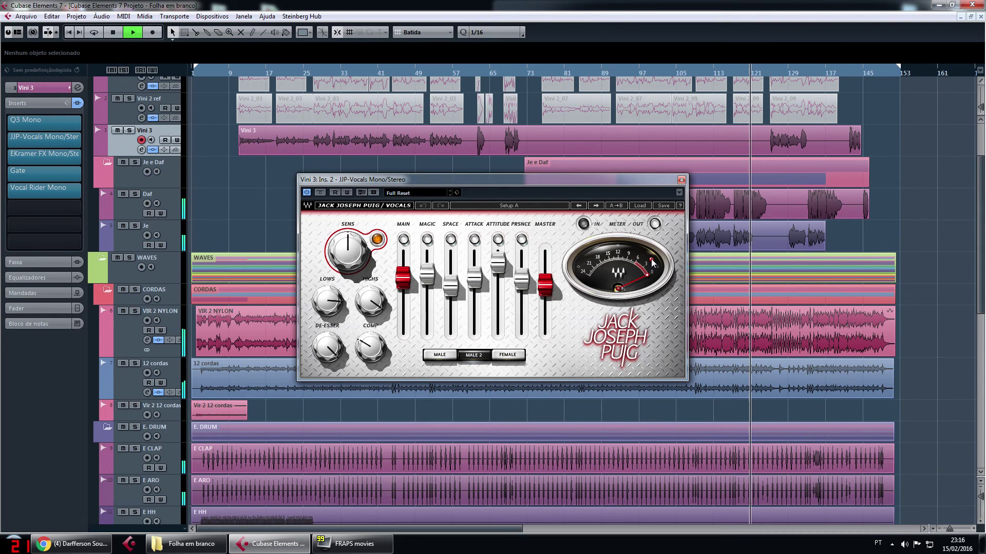
left_click(681, 179)
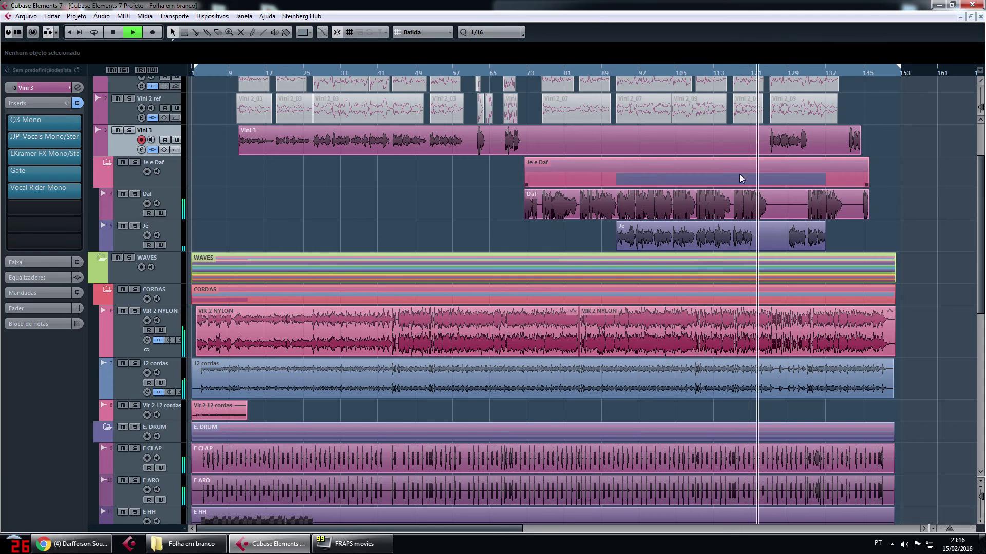
Select the 12 cordas track and examine its CLA Guitars Stereo insert effect
left_click(137, 377)
left_click(47, 135)
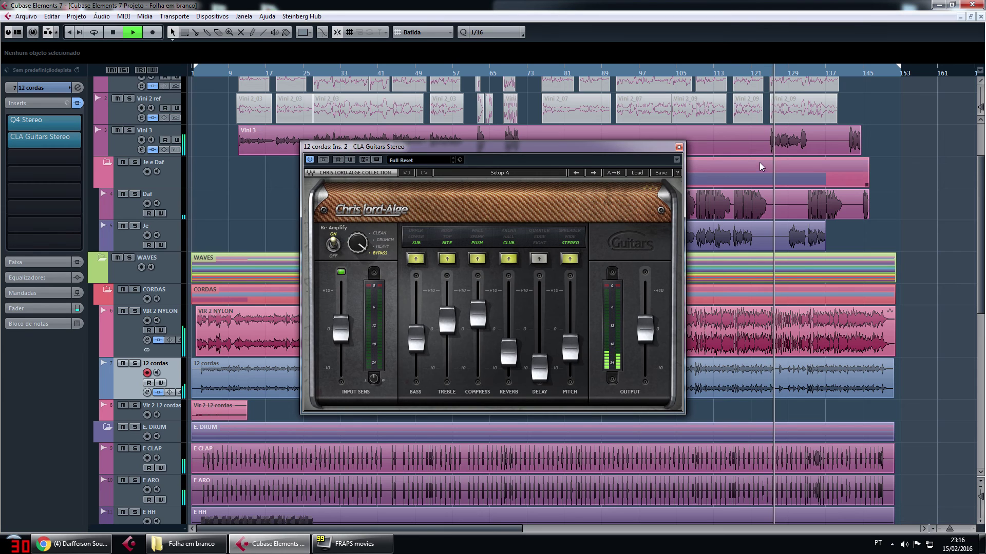
left_click(678, 148)
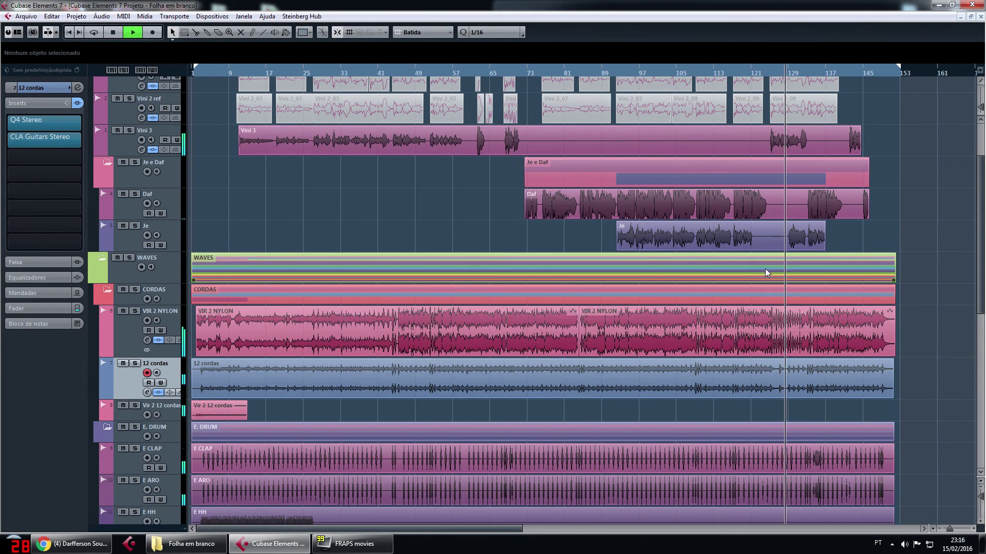
Examine the ending of the song across the vocal, string, electronic drum, acoustic drum and percussion tracks down to the MIDIS folder
scroll(809, 341, "down", 6)
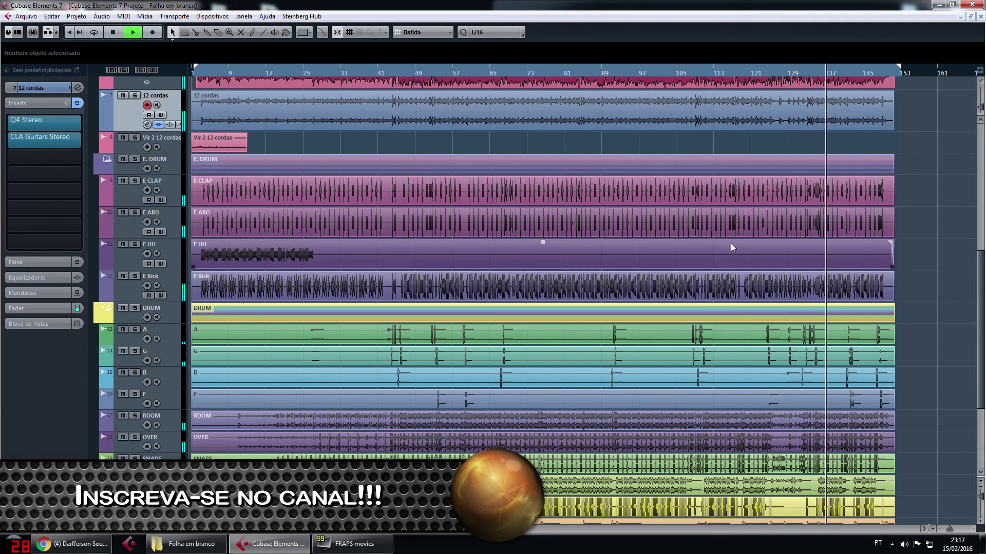
scroll(731, 243, "up", 8)
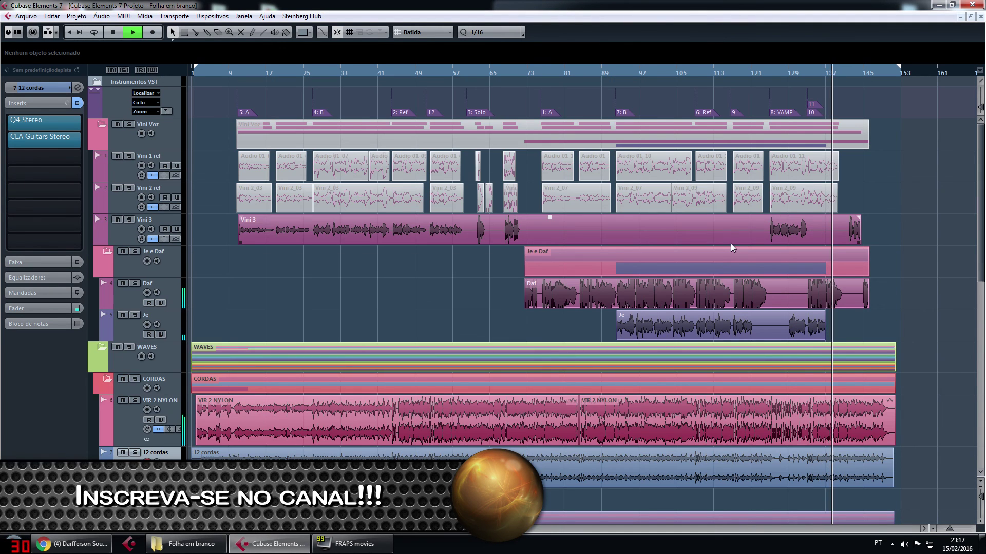
scroll(731, 243, "right", 5)
scroll(704, 226, "up", 4)
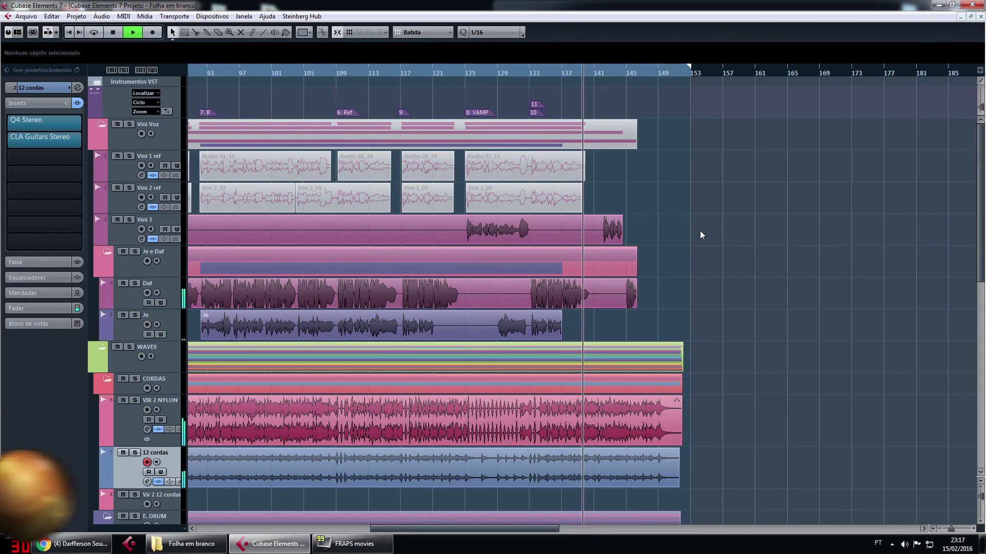
scroll(629, 224, "down", 5)
scroll(641, 226, "up", 3)
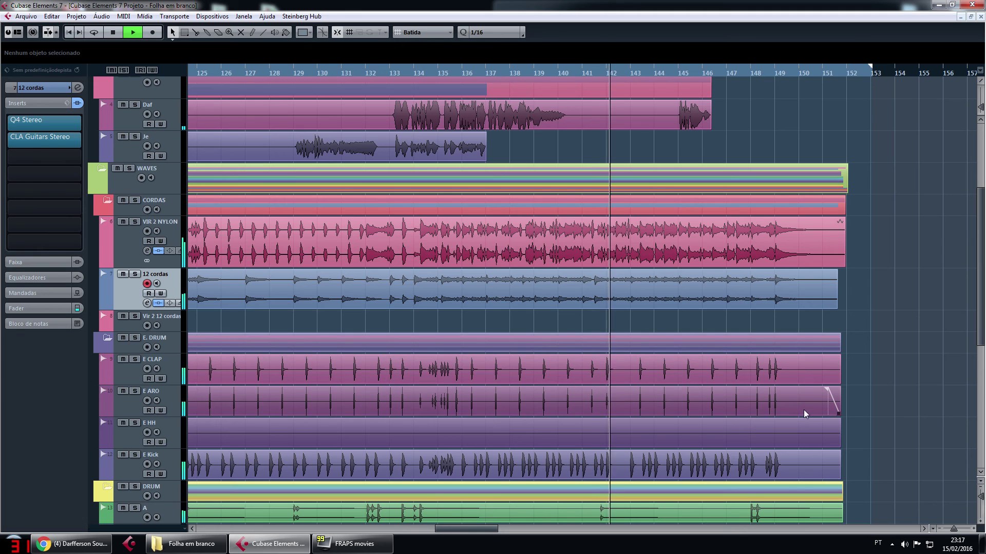
scroll(810, 457, "down", 3)
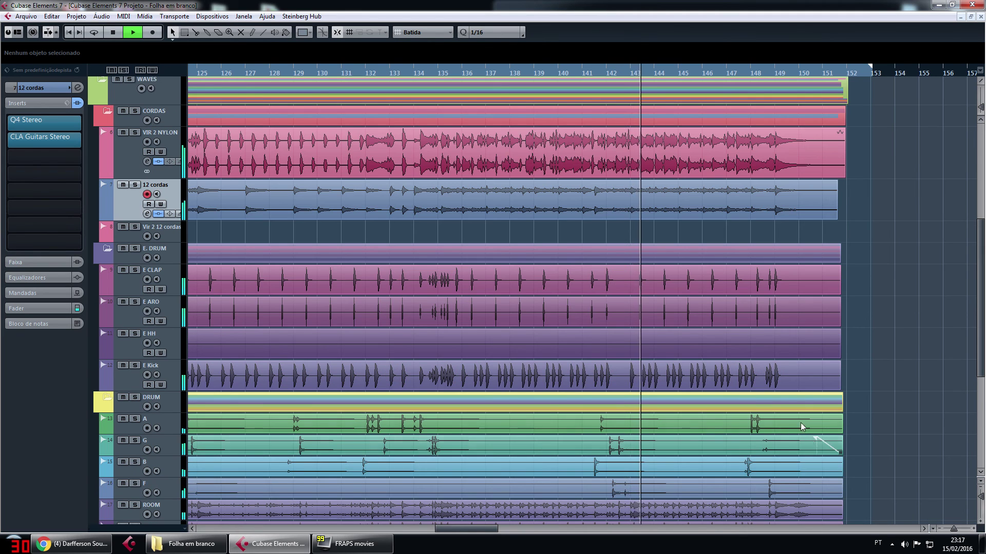
scroll(799, 456, "down", 5)
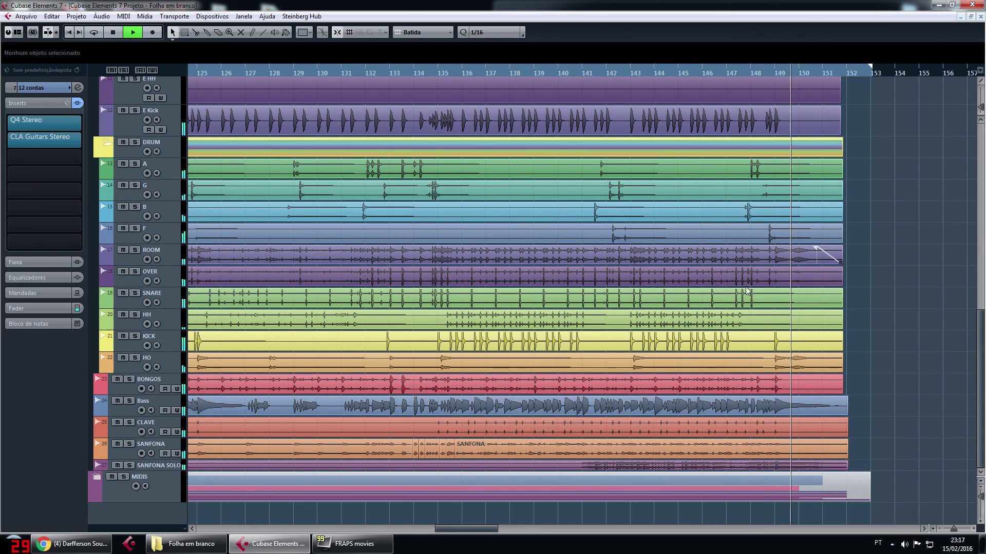
scroll(686, 297, "up", 3)
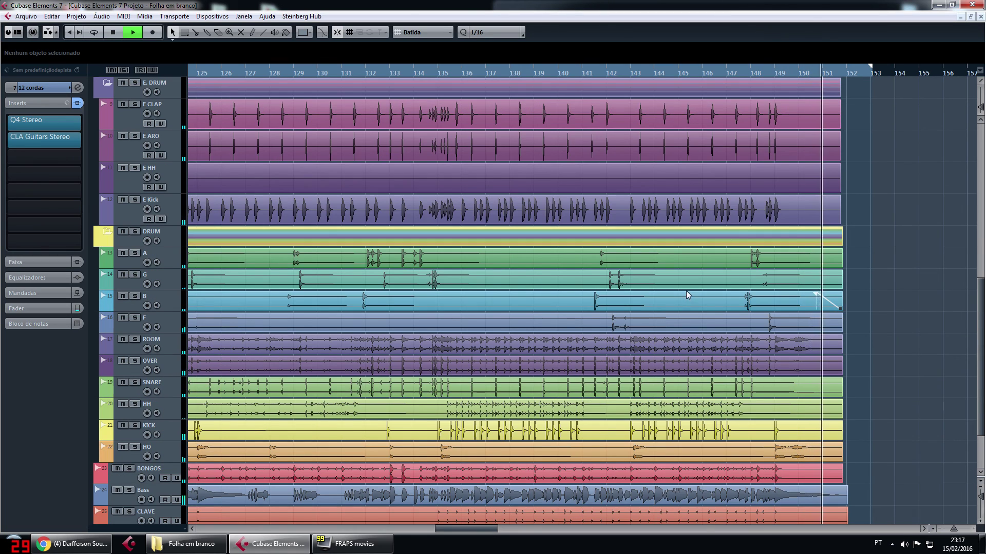
scroll(687, 292, "down", 2, "ctrl")
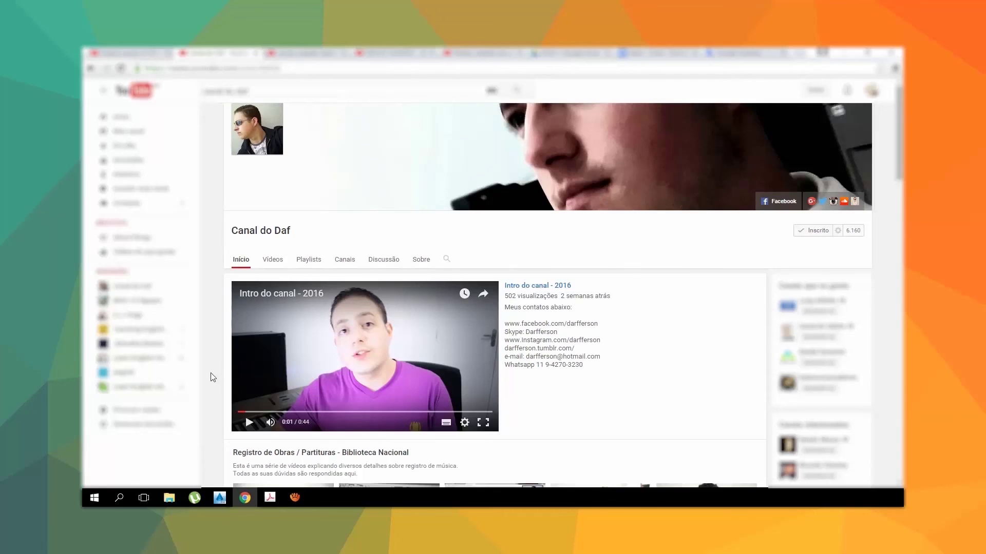
Switch to the YouTube channel page and open the notification settings of the subscribed channel
left_click(838, 231)
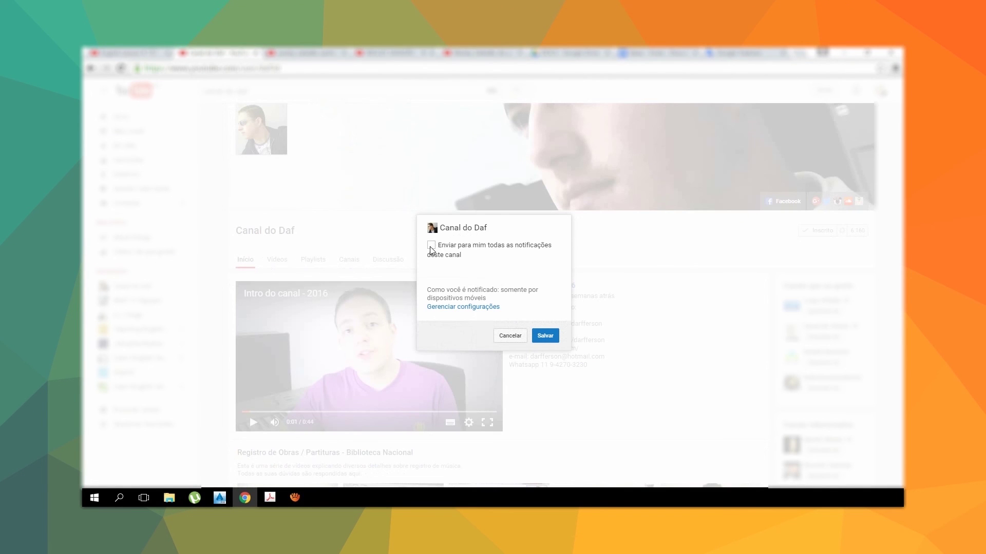